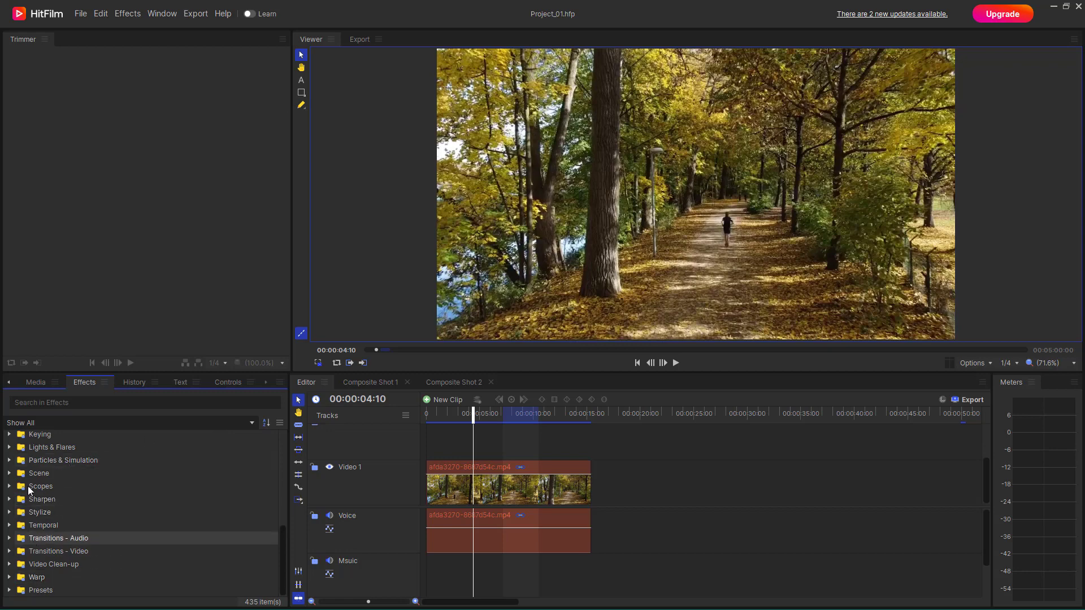
Step: Apply the Super Glow effect from the Lights & Flares category to the Video 1 clip
{"action": "left_click", "coordinate": [9, 448]}
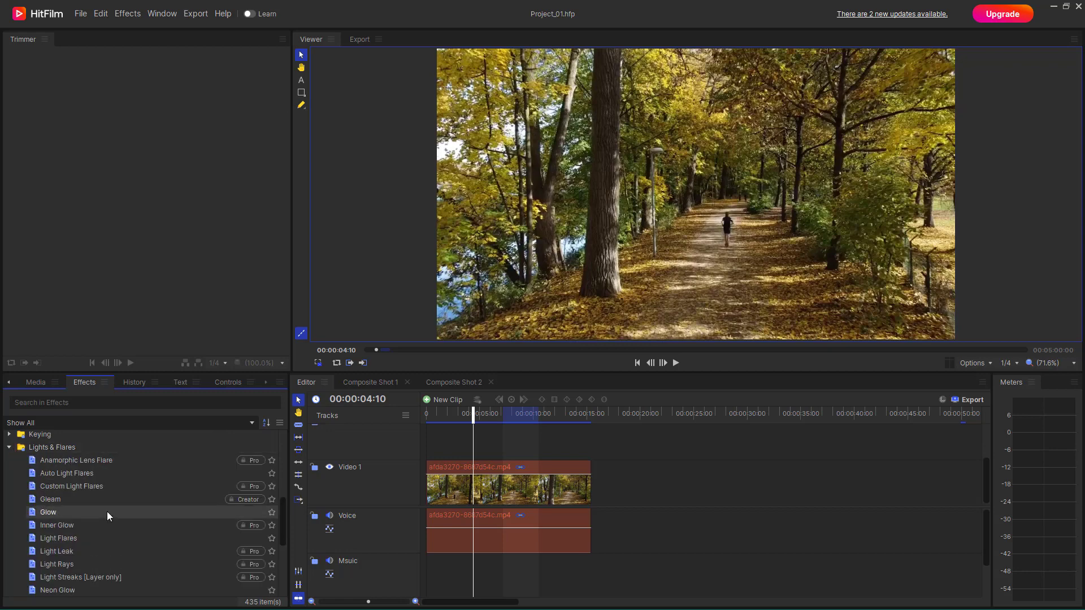
{"action": "scroll", "coordinate": [107, 511], "scroll_direction": "down", "scroll_amount": 2}
{"action": "left_click", "coordinate": [50, 542]}
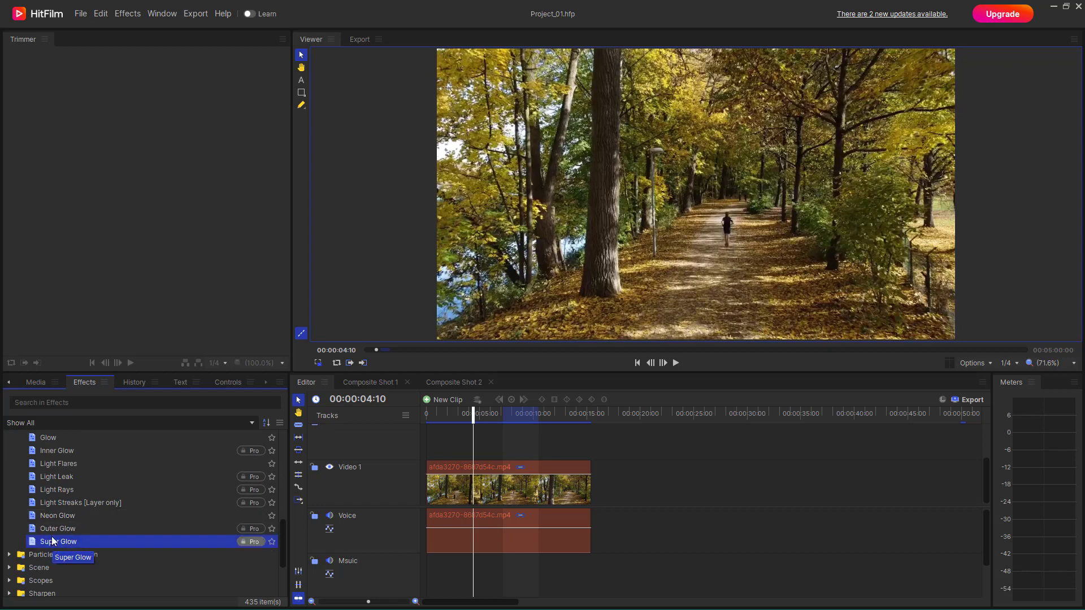
{"action": "left_click_drag", "start_coordinate": [36, 540], "coordinate": [483, 470]}
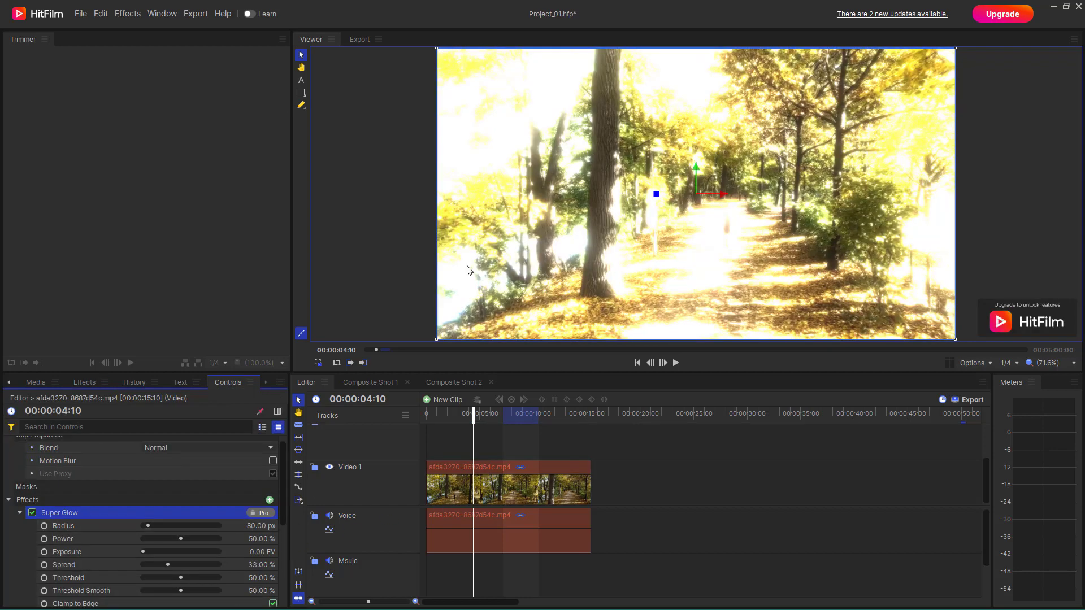
Step: Set Super Glow's Radius to 61.44 px, Power 49%, Exposure 0.16 EV, Spread 29%, Threshold 45% and Threshold Smooth 53%
{"action": "scroll", "coordinate": [221, 468], "scroll_direction": "down", "scroll_amount": 2}
{"action": "scroll", "coordinate": [223, 453], "scroll_direction": "up", "scroll_amount": 2}
{"action": "scroll", "coordinate": [155, 473], "scroll_direction": "down", "scroll_amount": 1}
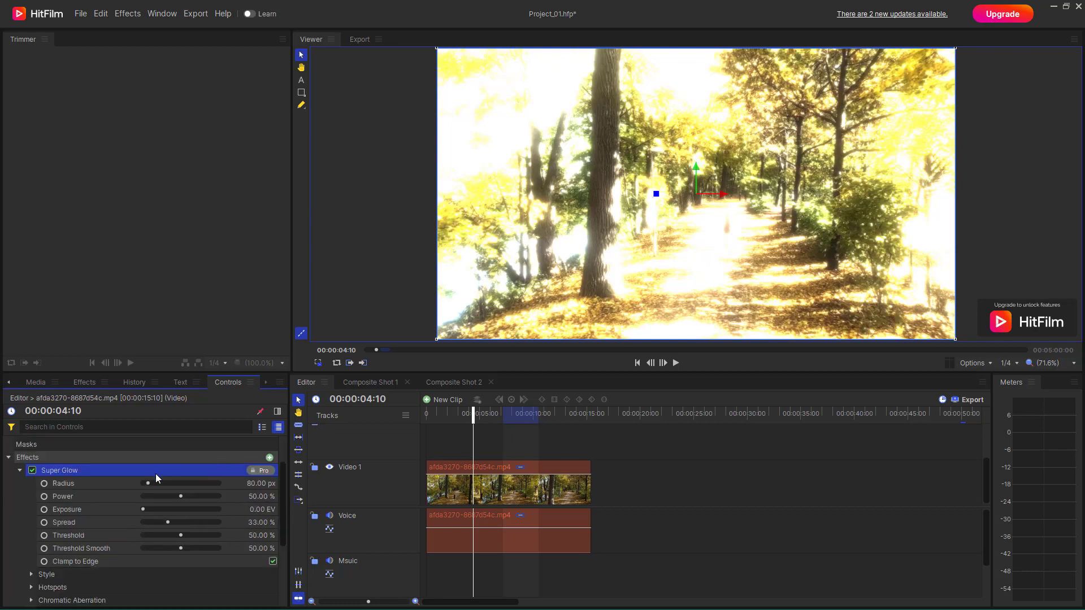
{"action": "left_click_drag", "start_coordinate": [150, 483], "coordinate": [182, 551]}
{"action": "scroll", "coordinate": [181, 545], "scroll_direction": "down", "scroll_amount": 3}
{"action": "scroll", "coordinate": [260, 497], "scroll_direction": "up", "scroll_amount": 2}
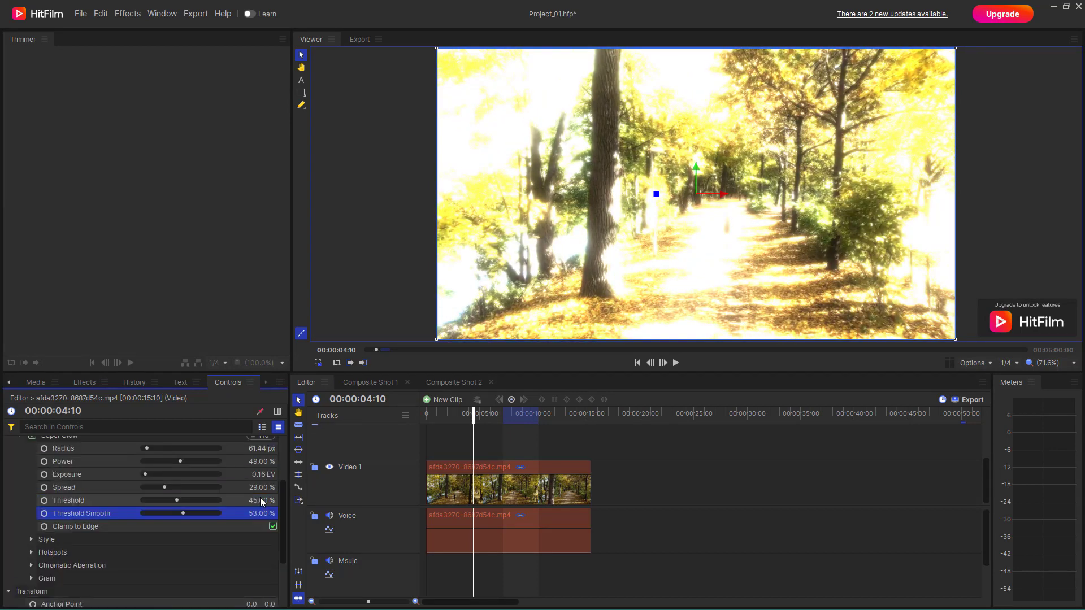
Step: Scale the clip down in the viewer to about 91.7% by 86.5% and turn off Super Glow's Clamp to Edge option
{"action": "left_click", "coordinate": [273, 527]}
{"action": "left_click", "coordinate": [272, 527]}
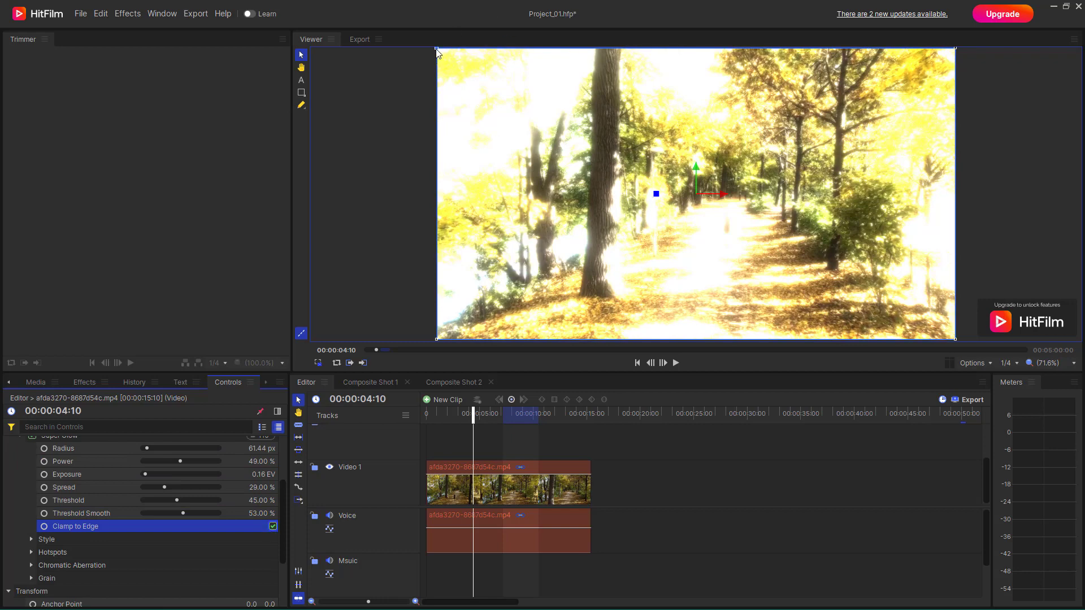
{"action": "left_click_drag", "start_coordinate": [440, 52], "coordinate": [449, 68]}
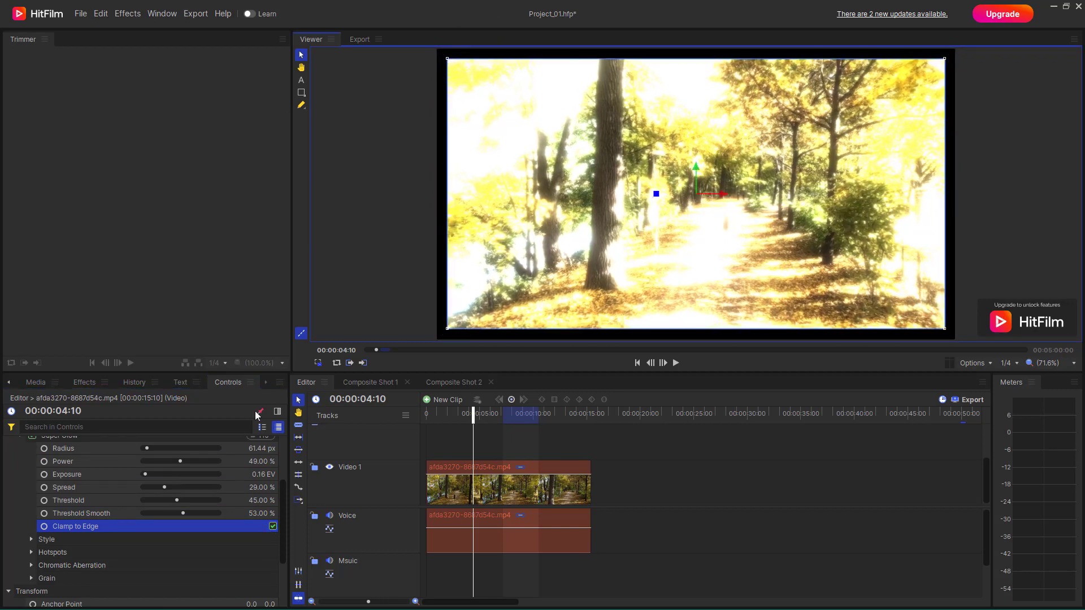
{"action": "left_click", "coordinate": [272, 528]}
{"action": "left_click", "coordinate": [272, 529]}
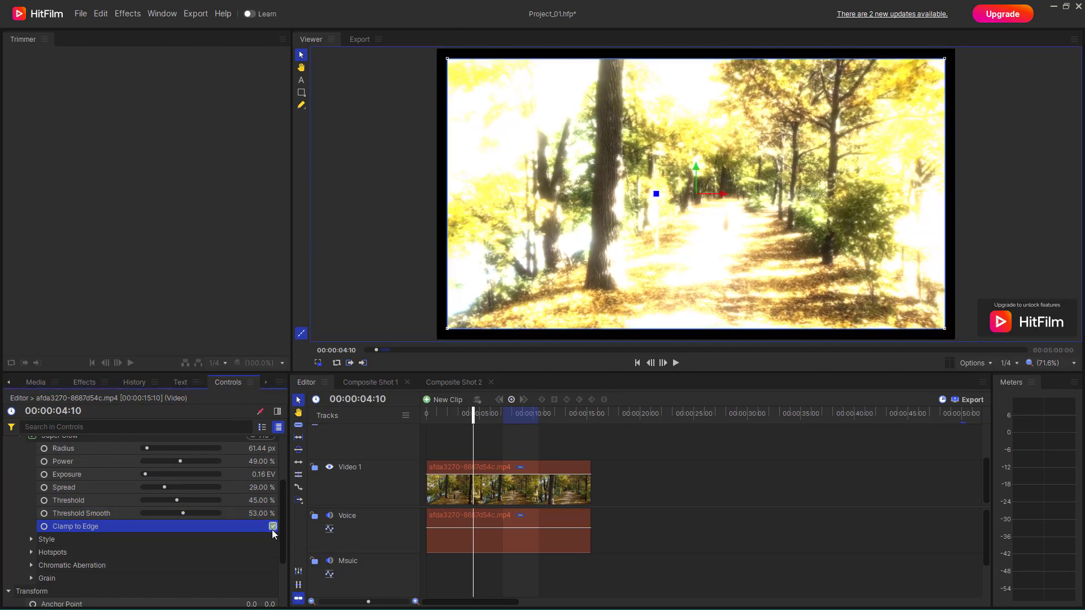
{"action": "left_click", "coordinate": [272, 530]}
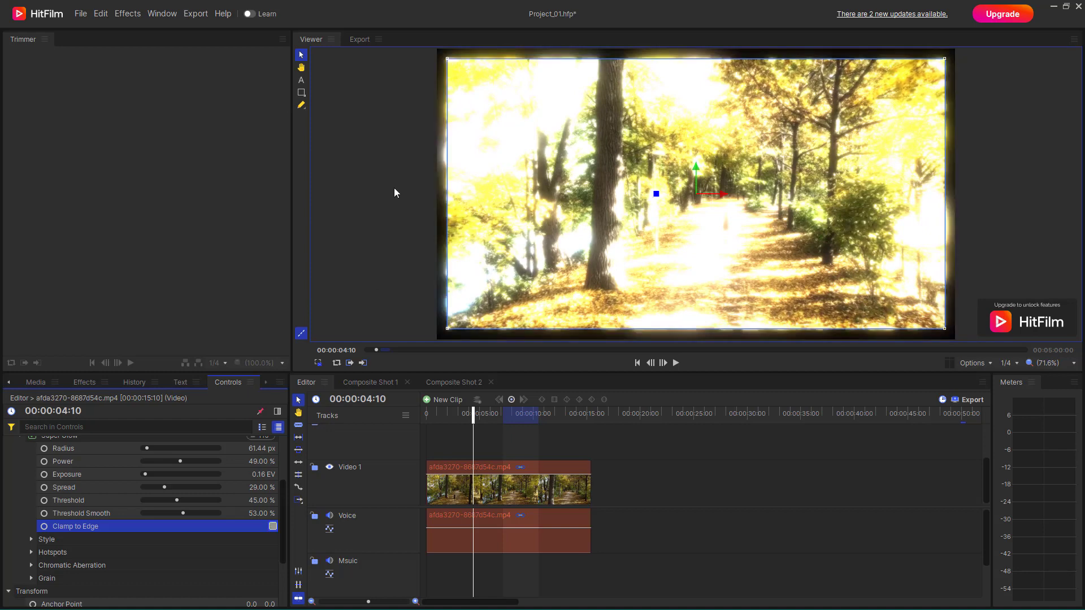
{"action": "left_click_drag", "start_coordinate": [447, 62], "coordinate": [458, 72]}
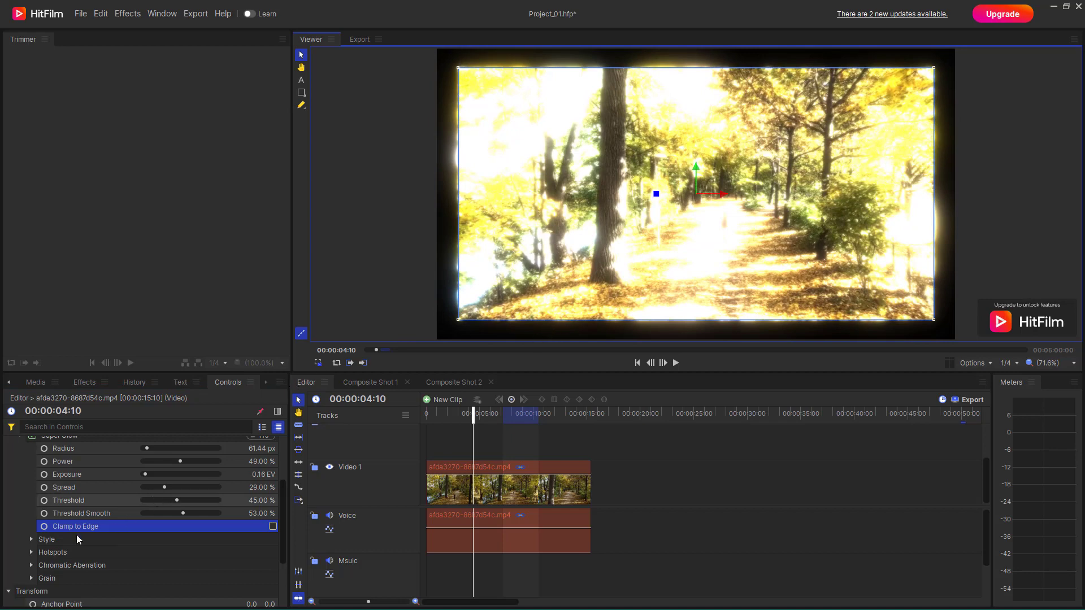
Step: In the glow's Style settings, set Tint to 255, 0, 255, Tint Amount to 31%, Aspect X to 60% and Blend Mode to Screen
{"action": "left_click", "coordinate": [31, 539]}
{"action": "scroll", "coordinate": [181, 498], "scroll_direction": "down", "scroll_amount": 3}
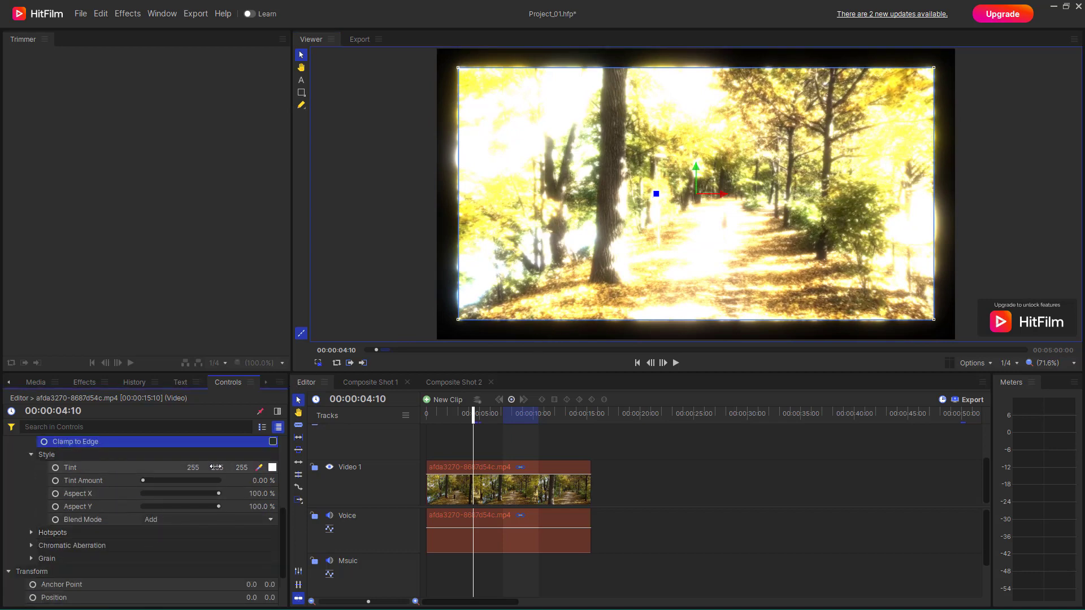
{"action": "left_click_drag", "start_coordinate": [216, 468], "coordinate": [241, 482]}
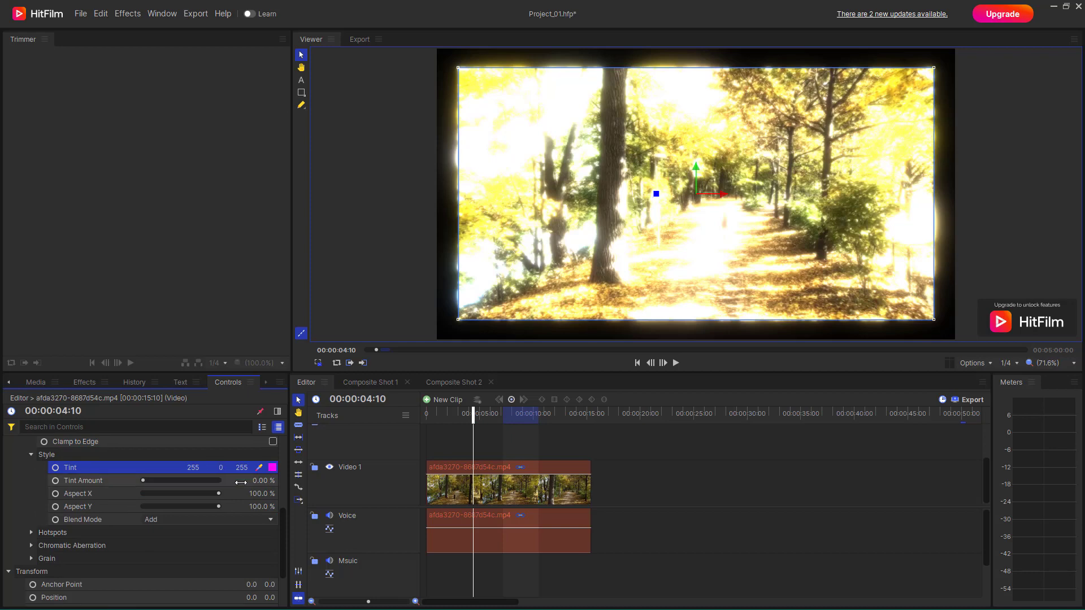
{"action": "left_click_drag", "start_coordinate": [171, 478], "coordinate": [188, 495]}
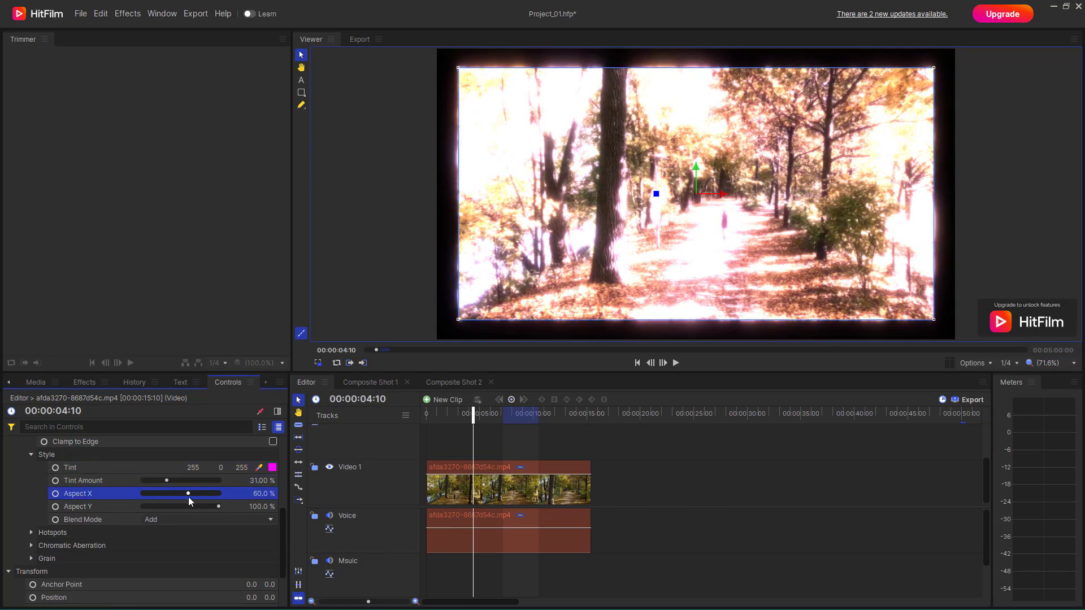
{"action": "left_click", "coordinate": [182, 517]}
{"action": "left_click", "coordinate": [182, 518]}
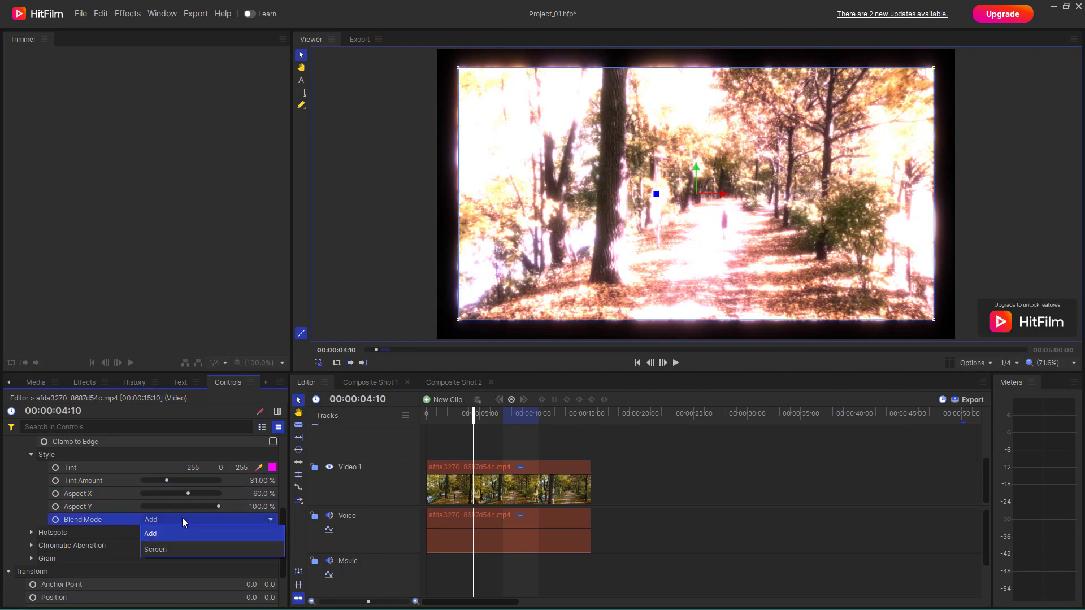
{"action": "left_click", "coordinate": [184, 549]}
Step: Set the horizontal hotspots' Size to 0%, Softness to 22%, Power to 83%, Threshold to 62% and Threshold Smooth to 59%
{"action": "left_click", "coordinate": [31, 532]}
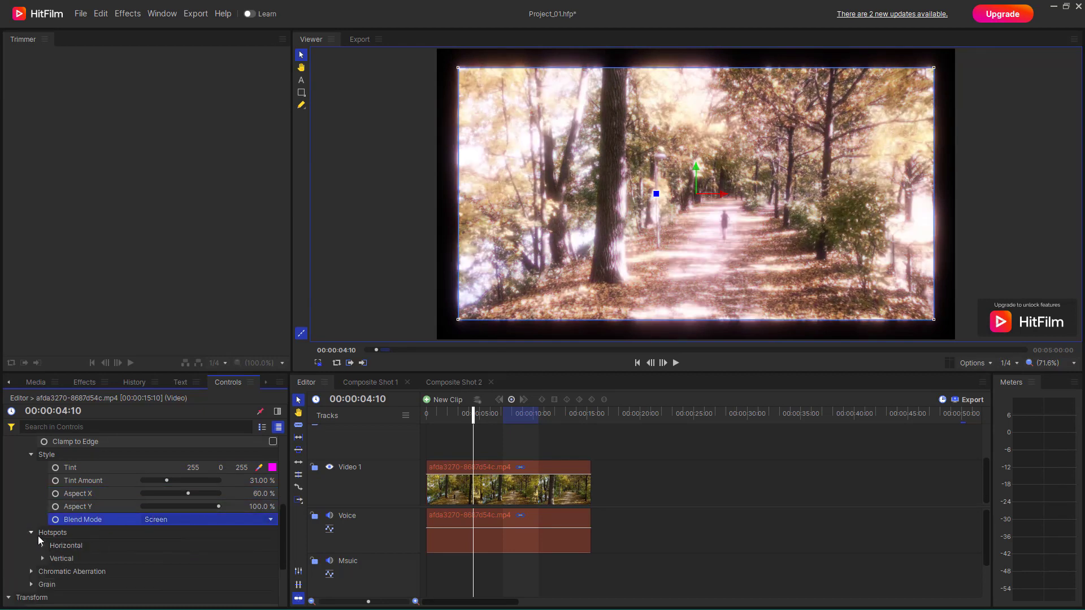
{"action": "scroll", "coordinate": [56, 525], "scroll_direction": "down", "scroll_amount": 3}
{"action": "left_click", "coordinate": [42, 461]}
{"action": "left_click_drag", "start_coordinate": [148, 470], "coordinate": [140, 478]}
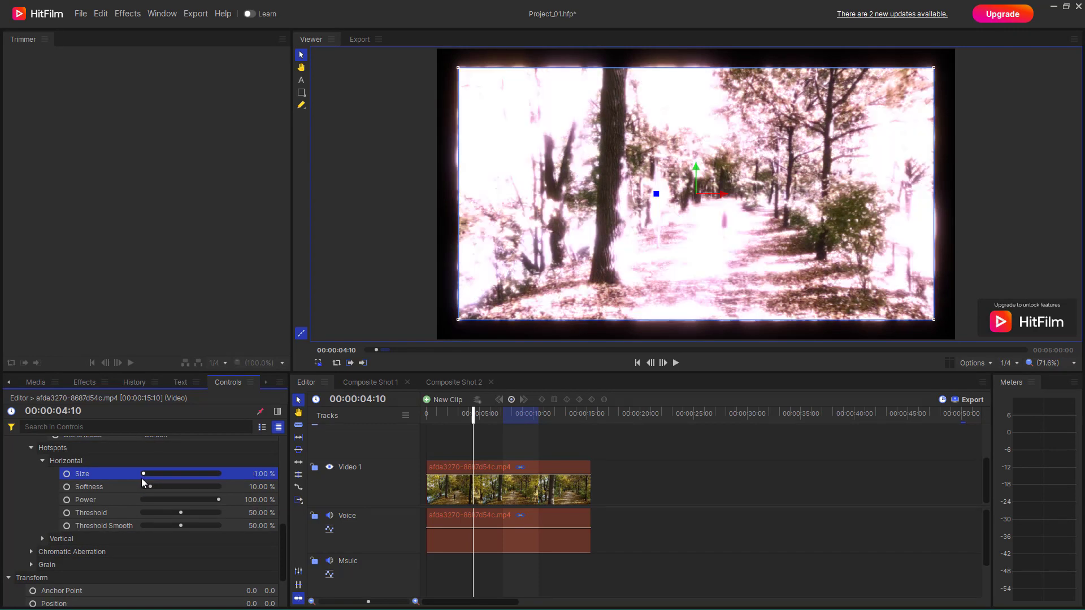
{"action": "left_click_drag", "start_coordinate": [149, 488], "coordinate": [187, 526]}
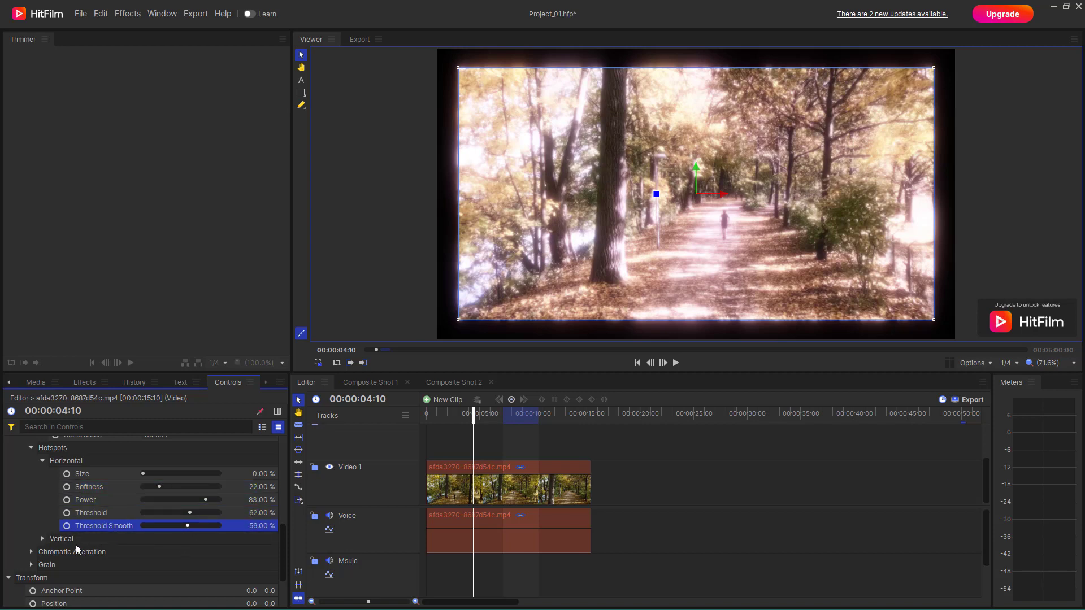
Step: Set the vertical hotspots' Size to 1% in the Super Glow effect
{"action": "left_click", "coordinate": [43, 539]}
{"action": "scroll", "coordinate": [155, 531], "scroll_direction": "down", "scroll_amount": 3}
{"action": "left_click_drag", "start_coordinate": [144, 467], "coordinate": [144, 471]}
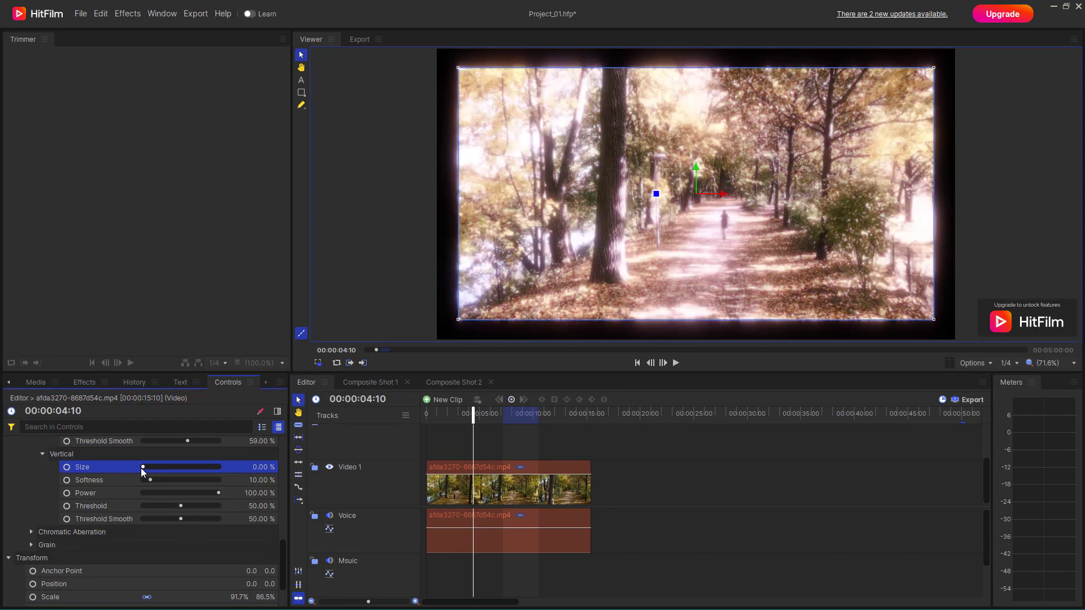
Step: Set the glow's Chromatic Aberration to Distance 1.40%, Strength 72%, Angle 57° and Channels Red and Green
{"action": "left_click", "coordinate": [32, 531]}
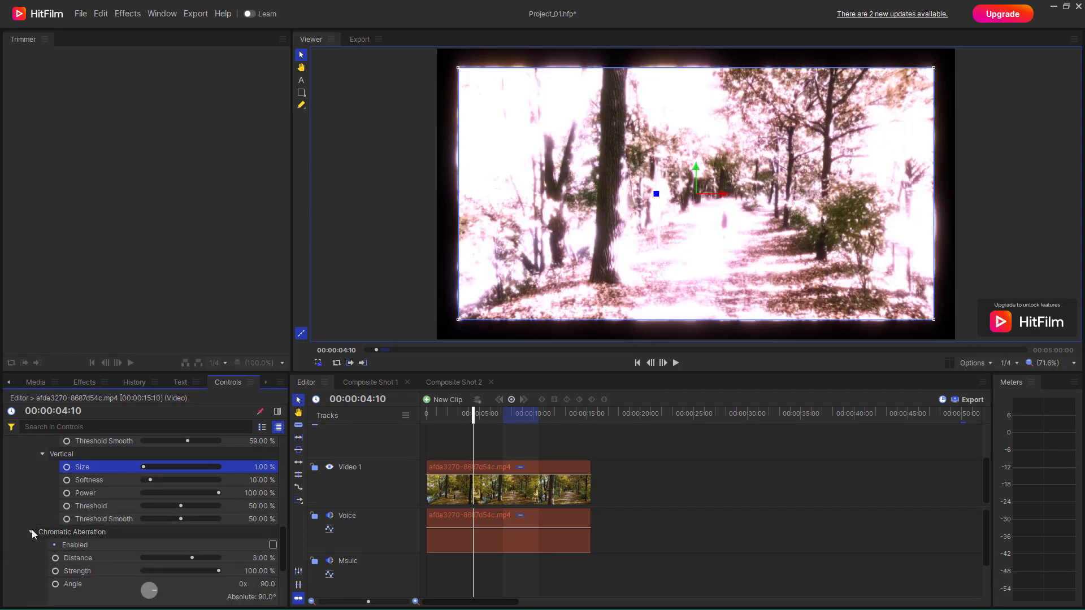
{"action": "scroll", "coordinate": [155, 507], "scroll_direction": "down", "scroll_amount": 2}
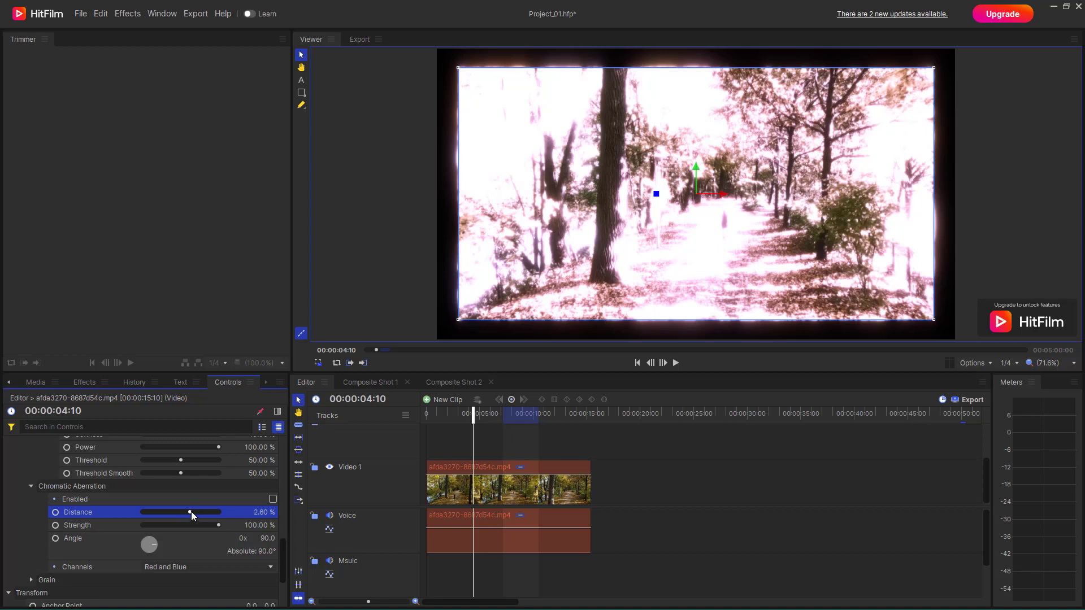
{"action": "left_click_drag", "start_coordinate": [184, 512], "coordinate": [156, 533]}
{"action": "scroll", "coordinate": [162, 537], "scroll_direction": "down", "scroll_amount": 2}
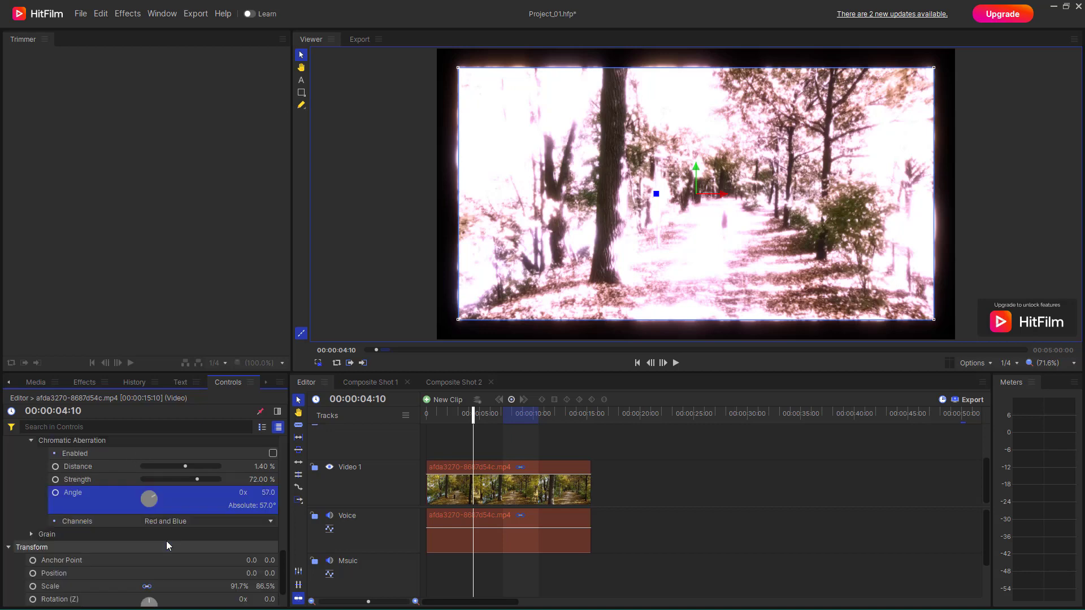
{"action": "left_click", "coordinate": [172, 521]}
{"action": "left_click", "coordinate": [165, 551]}
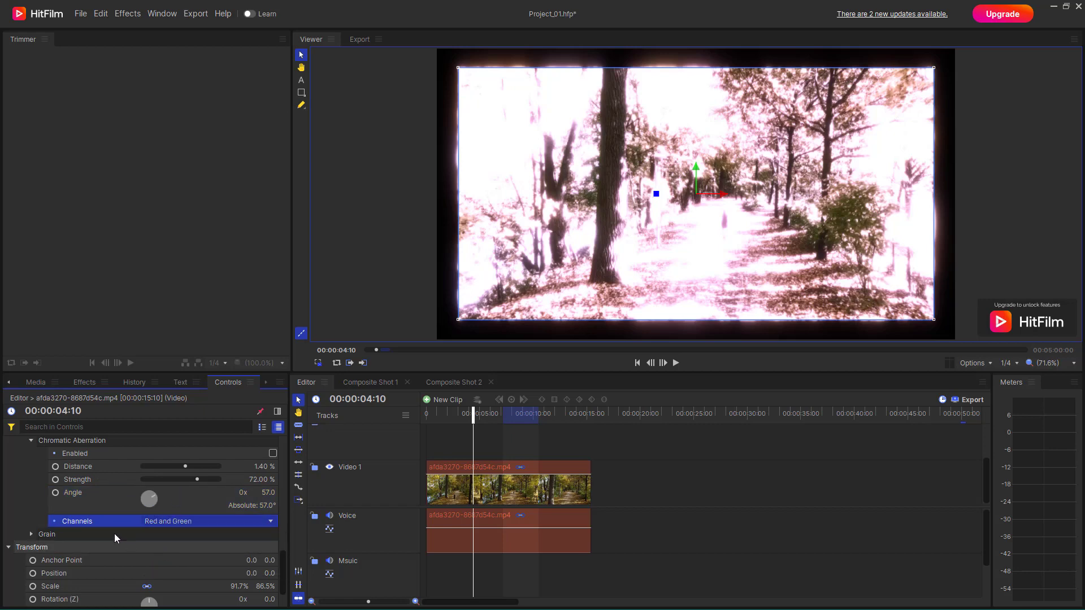
Step: Set the glow's Grain Strength to 200 and Seed to 3,900, briefly playing the clip in between and trying the Monochrome option
{"action": "left_click", "coordinate": [31, 533]}
{"action": "scroll", "coordinate": [141, 543], "scroll_direction": "down", "scroll_amount": 2}
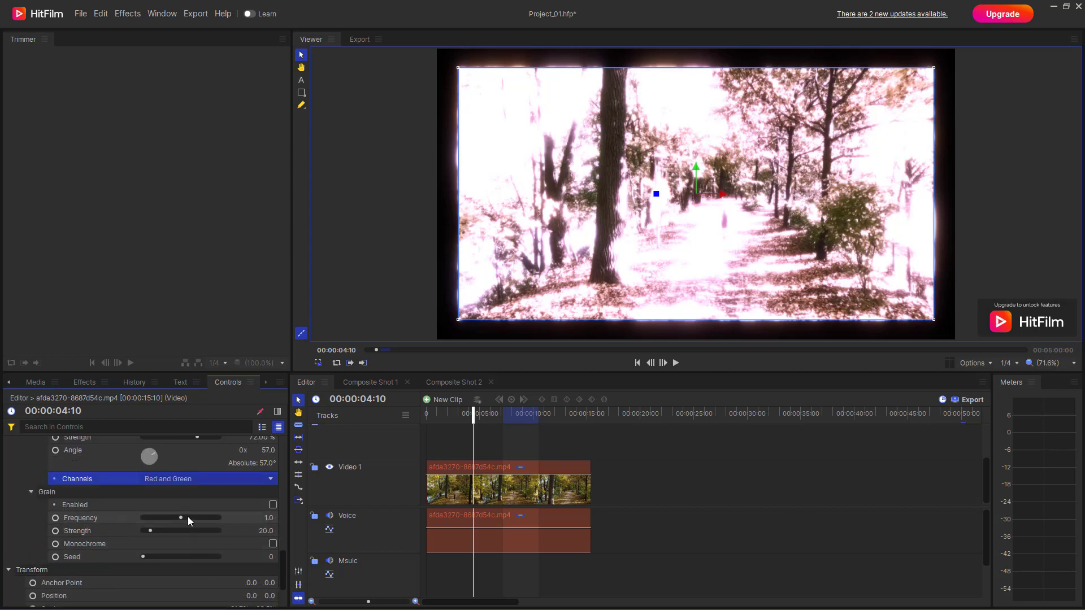
{"action": "left_click", "coordinate": [216, 518]}
{"action": "left_click_drag", "start_coordinate": [156, 534], "coordinate": [175, 531]}
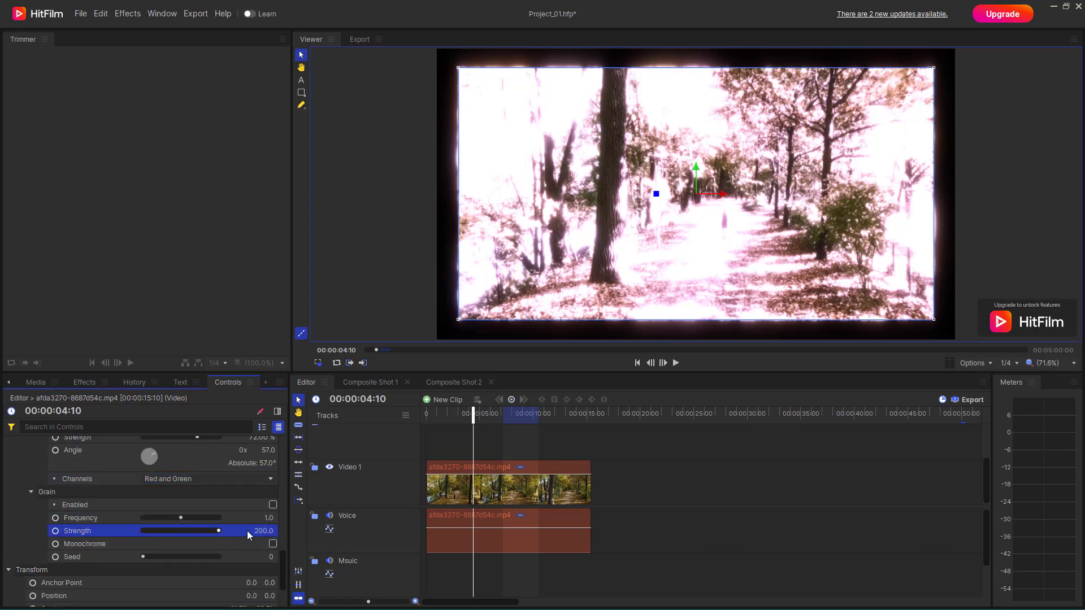
{"action": "left_click", "coordinate": [676, 363]}
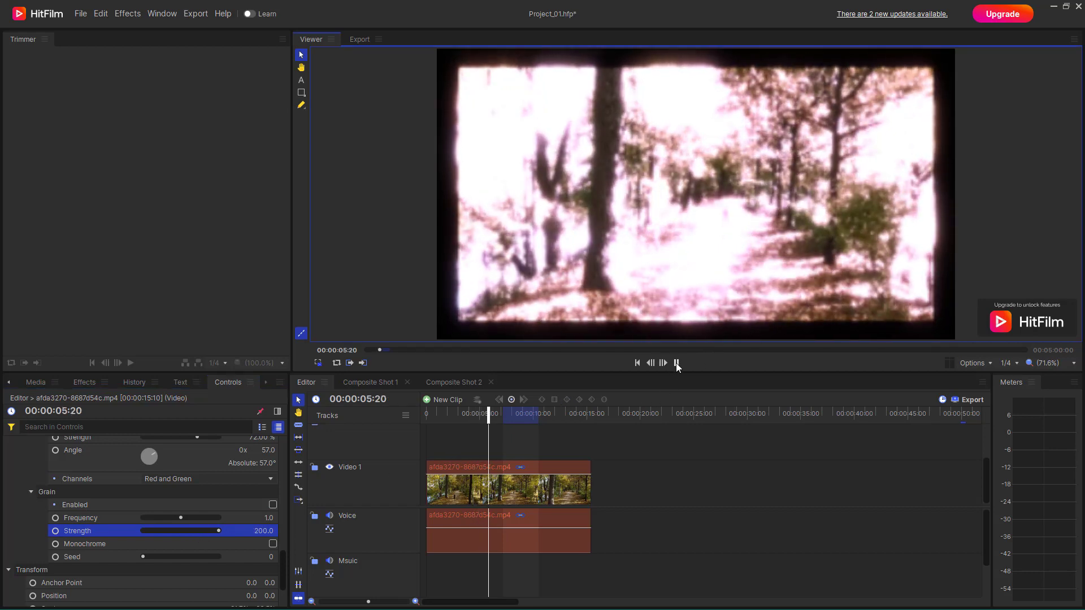
{"action": "left_click", "coordinate": [677, 364]}
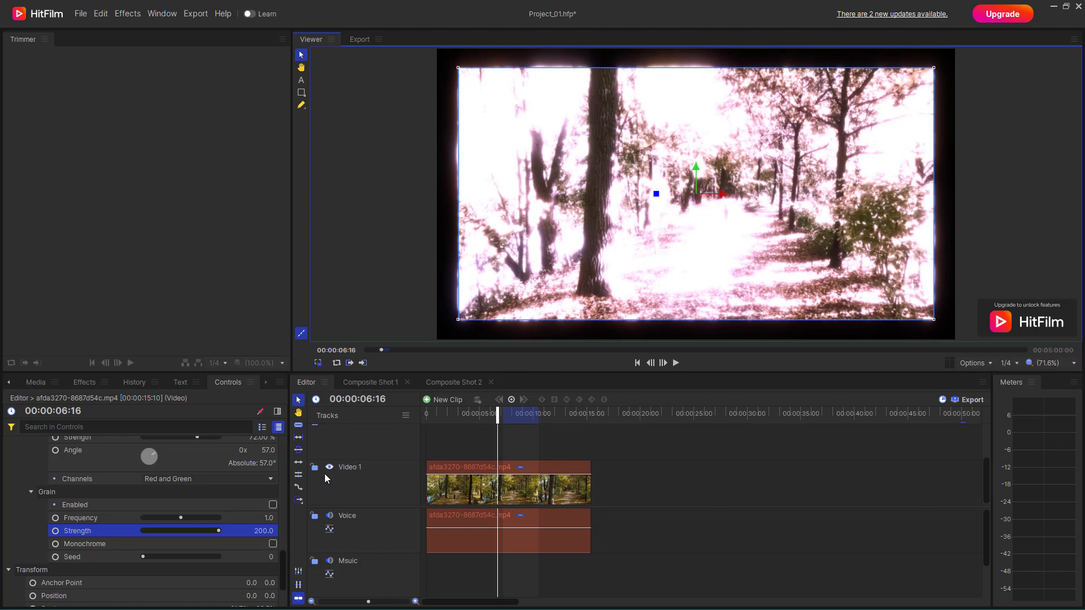
{"action": "left_click", "coordinate": [172, 556]}
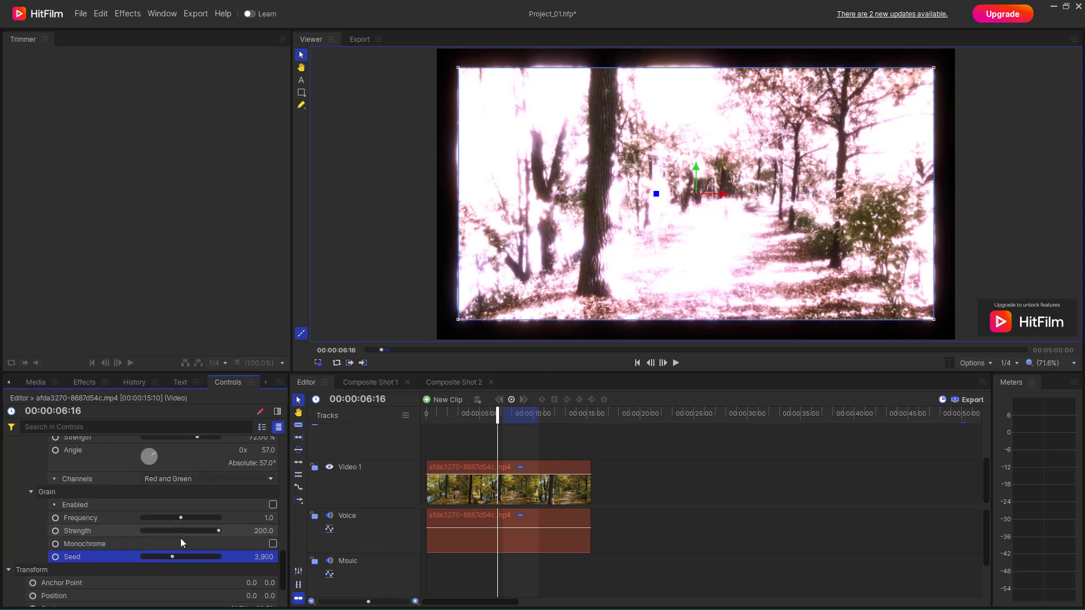
{"action": "left_click", "coordinate": [273, 544]}
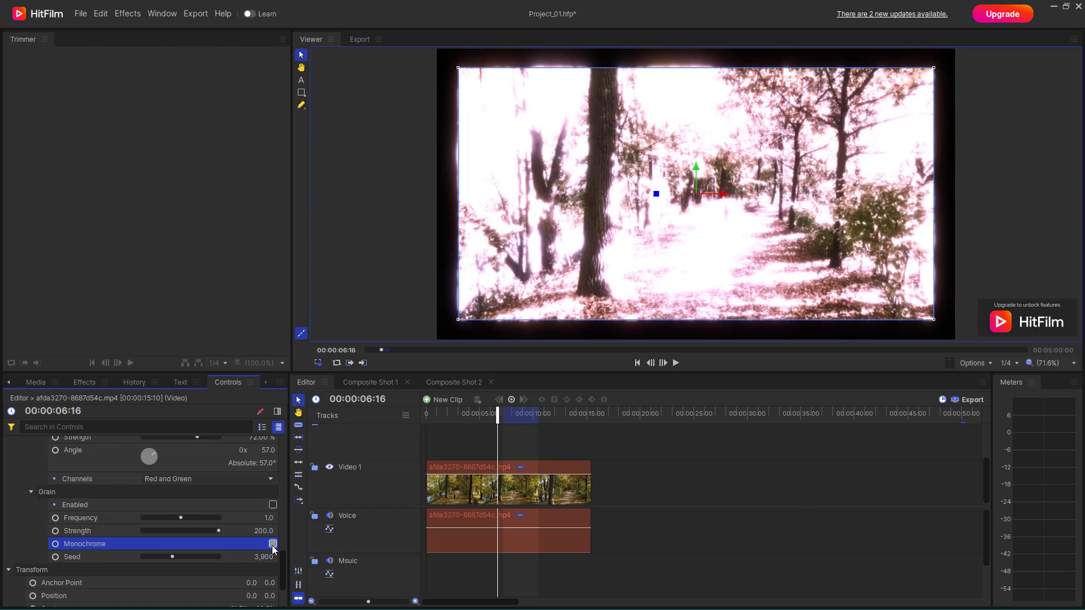
Step: Toggle the Super Glow effect on and off to compare the image, leaving the effect disabled
{"action": "scroll", "coordinate": [143, 530], "scroll_direction": "up", "scroll_amount": 3}
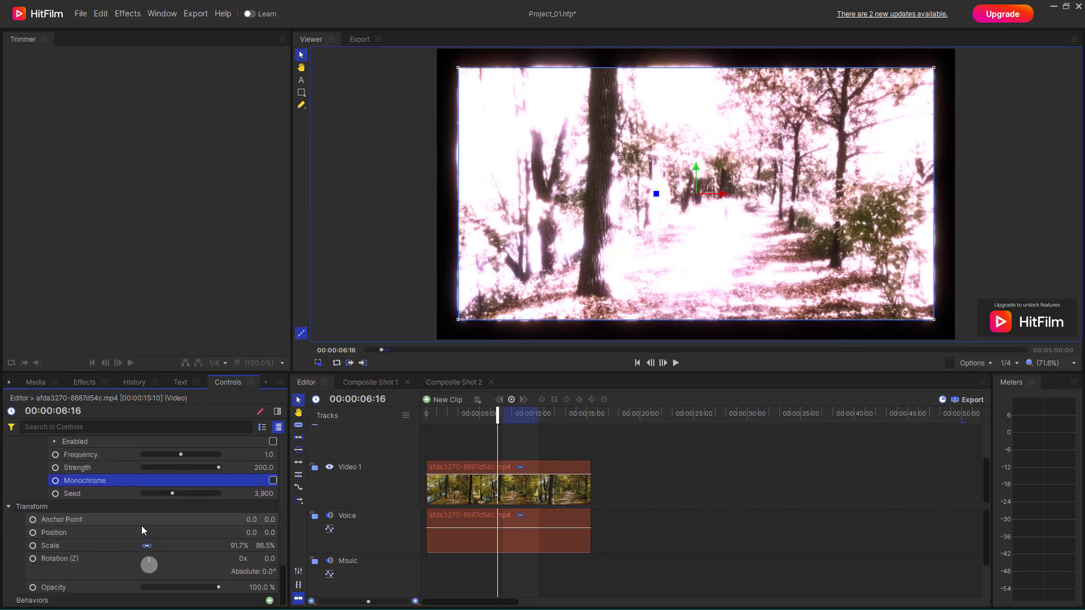
{"action": "scroll", "coordinate": [144, 529], "scroll_direction": "up", "scroll_amount": 5}
{"action": "left_click", "coordinate": [74, 494]}
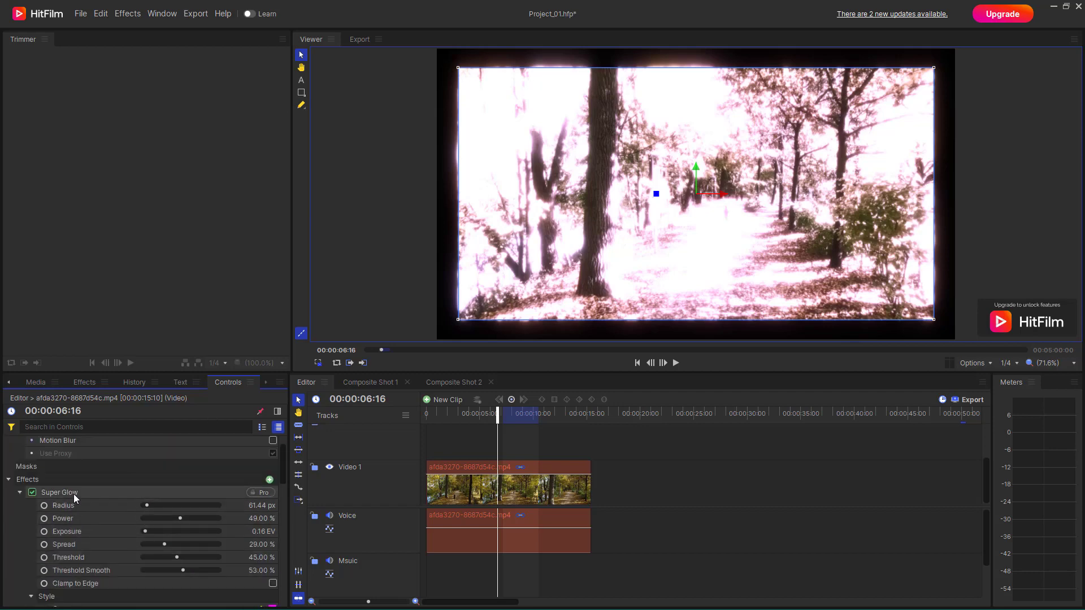
{"action": "left_click", "coordinate": [34, 493]}
{"action": "left_click", "coordinate": [34, 492]}
{"action": "left_click", "coordinate": [34, 493]}
{"action": "left_click", "coordinate": [34, 493]}
{"action": "left_click", "coordinate": [34, 493]}
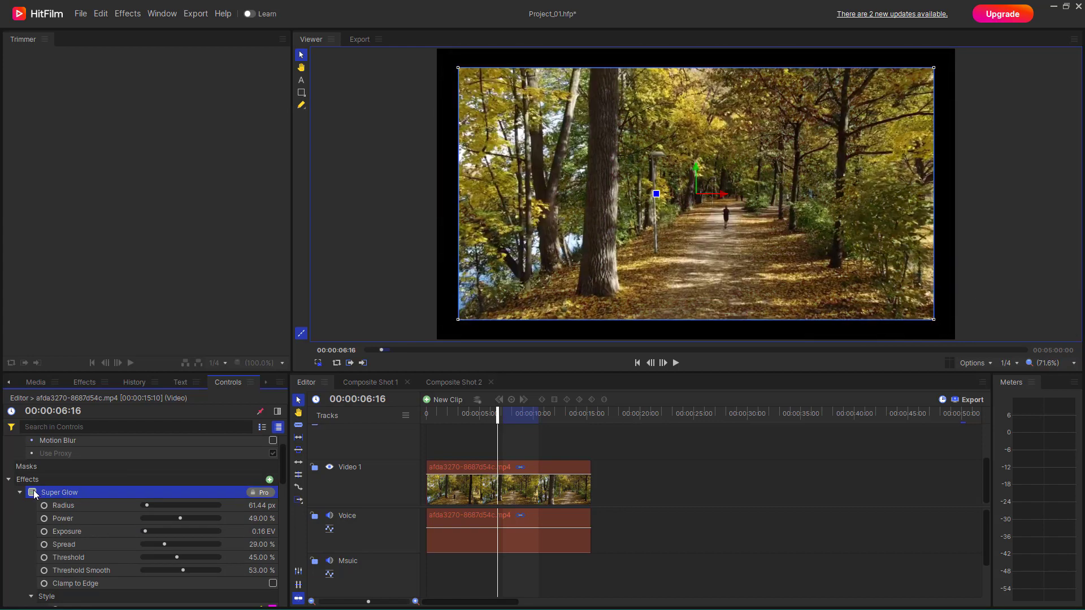
{"action": "left_click", "coordinate": [34, 492]}
{"action": "left_click", "coordinate": [34, 493]}
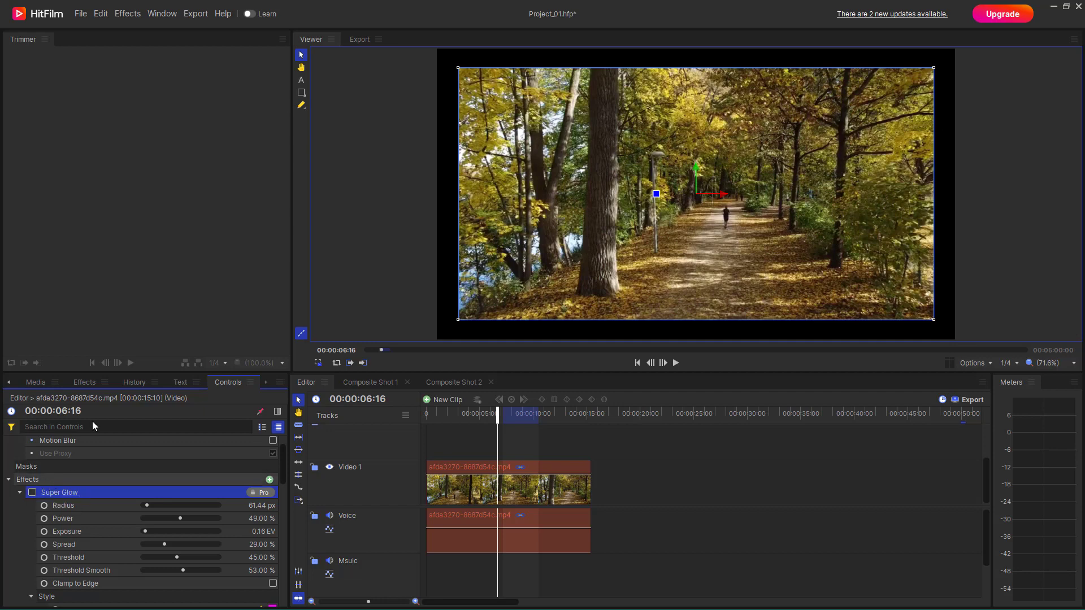
Step: Find the Particles & Simulation effects in the effects library and select Atomic Particle
{"action": "left_click", "coordinate": [93, 387]}
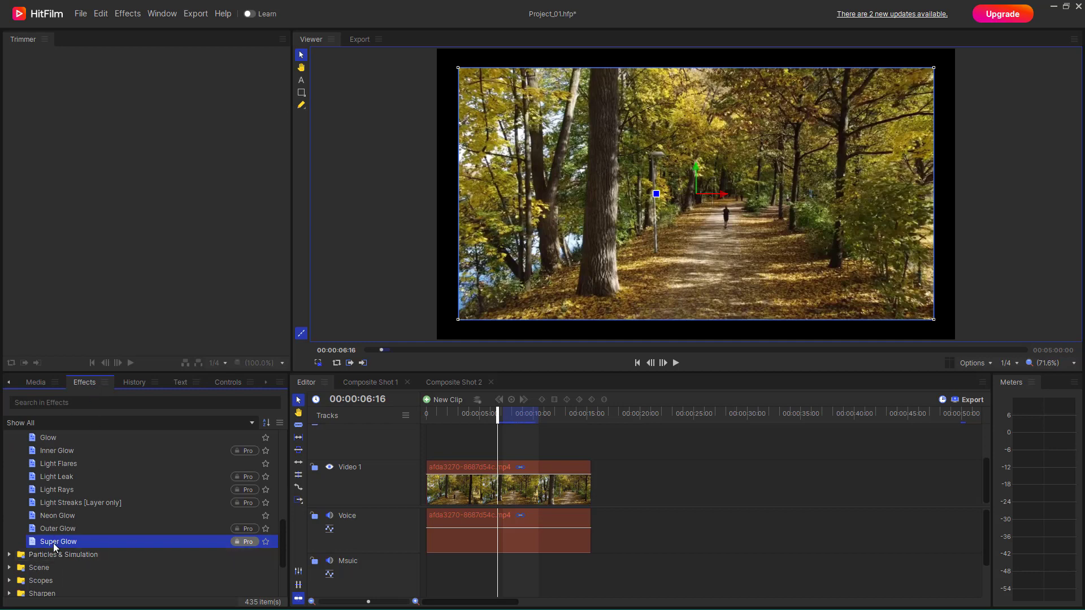
{"action": "left_click", "coordinate": [9, 554]}
{"action": "scroll", "coordinate": [35, 527], "scroll_direction": "down", "scroll_amount": 2}
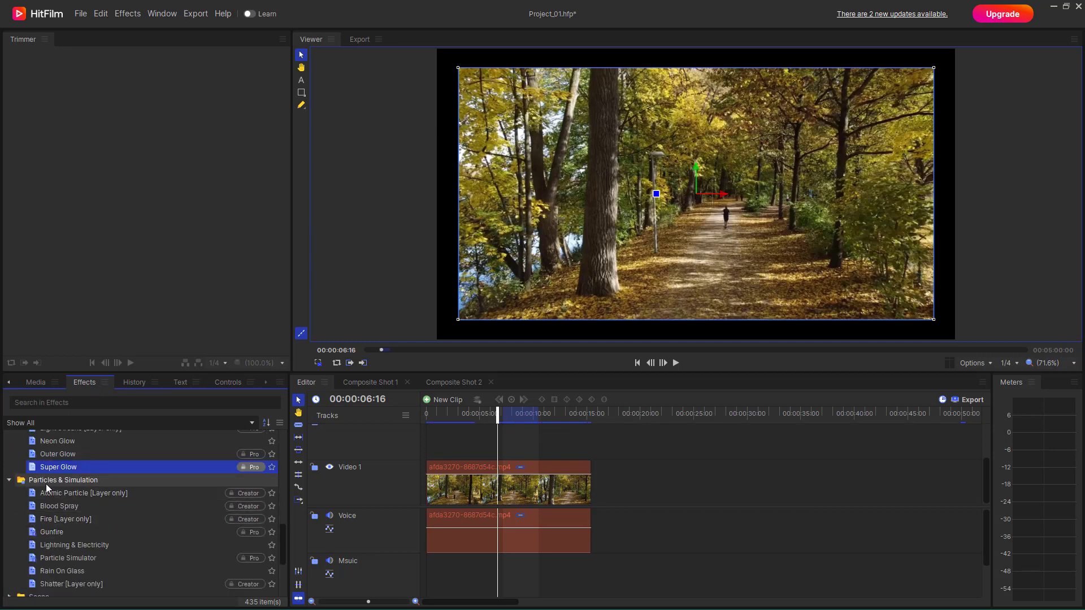
{"action": "left_click", "coordinate": [64, 495]}
Step: Make a composite shot from the forest clip on the Video 1 track, accepting the default settings
{"action": "right_click", "coordinate": [471, 494]}
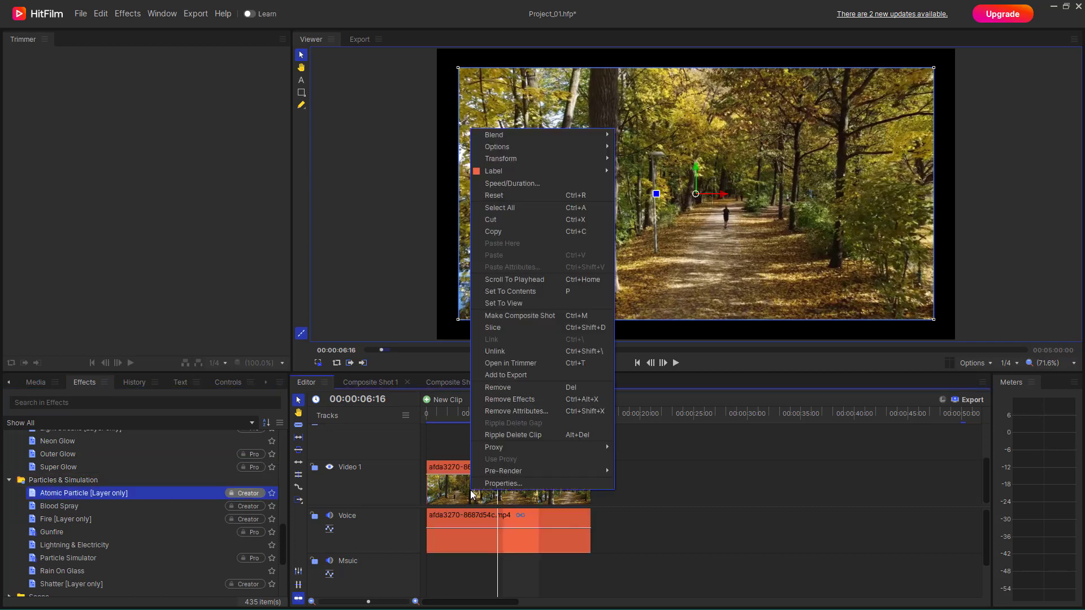
{"action": "left_click", "coordinate": [530, 318]}
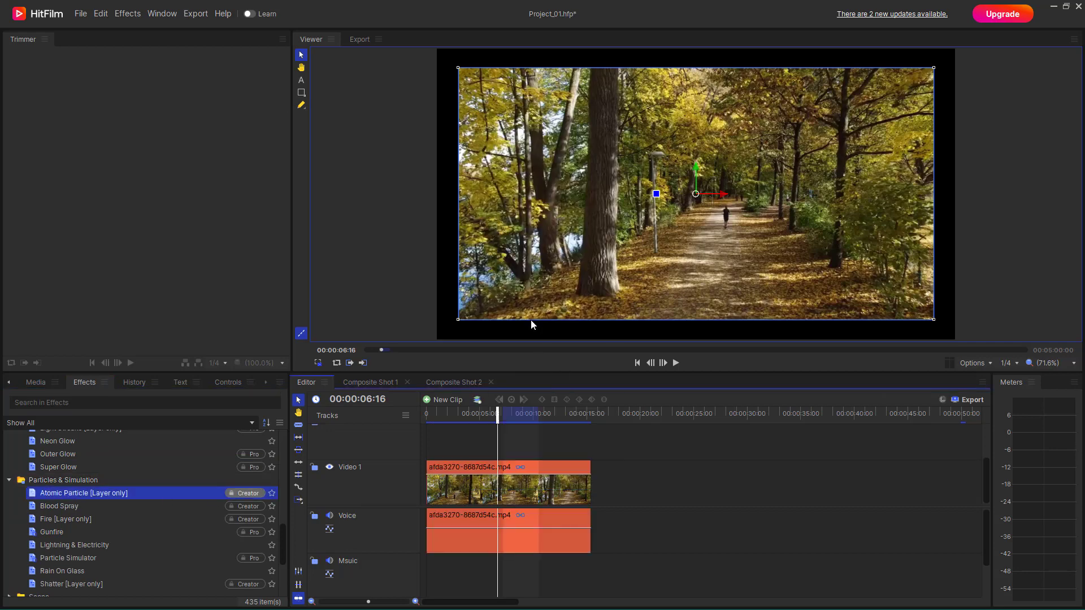
{"action": "left_click", "coordinate": [609, 346]}
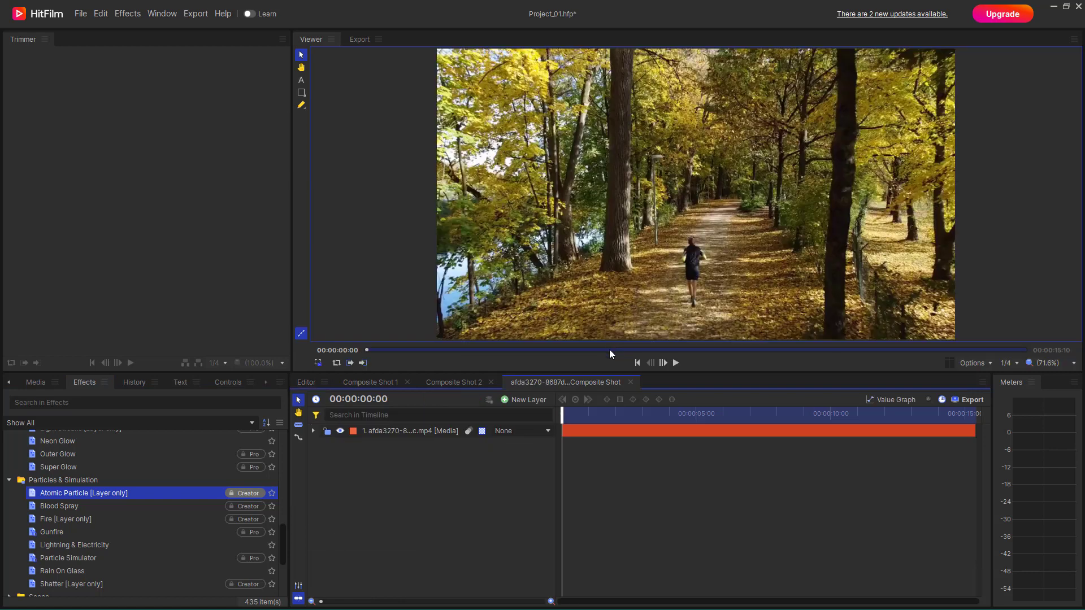
Step: Apply the Atomic Particle effect to the forest clip layer in the composite shot and move the playhead to 00:00:02:24
{"action": "left_click_drag", "start_coordinate": [33, 493], "coordinate": [243, 526]}
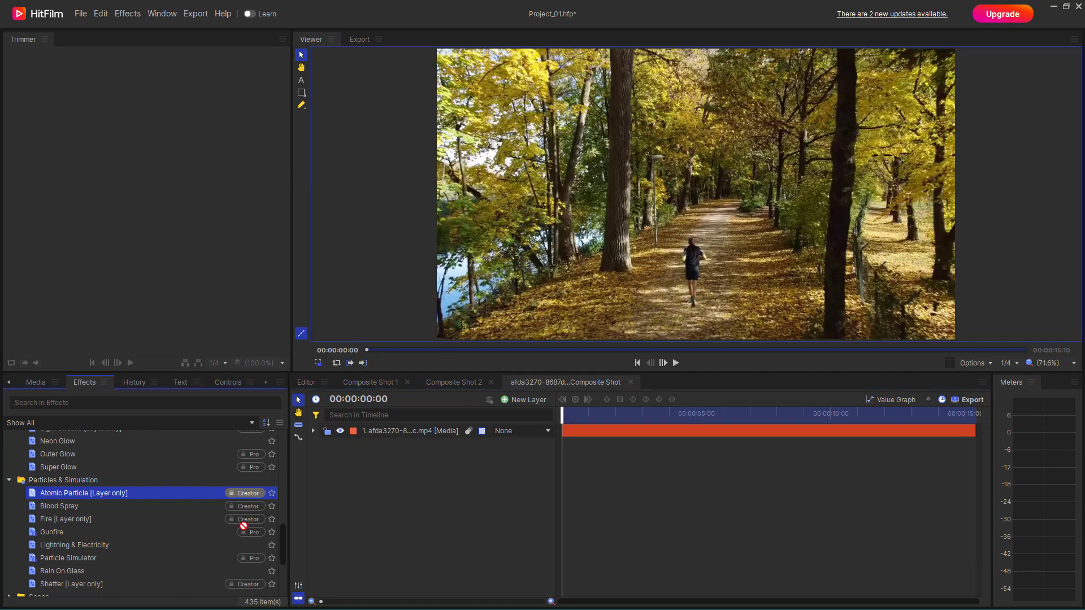
{"action": "left_click_drag", "start_coordinate": [590, 421], "coordinate": [587, 431]}
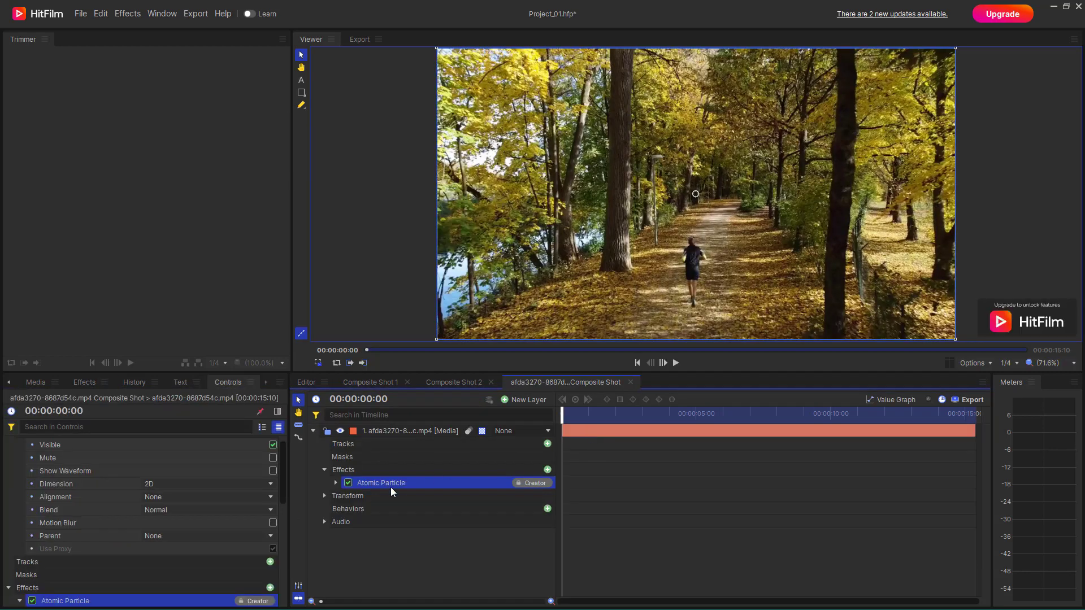
{"action": "left_click_drag", "start_coordinate": [611, 414], "coordinate": [641, 416]}
Step: Apply the Starfield preset to the Atomic Particle effect and scrub the timeline to about 00:00:06:09 to preview it
{"action": "left_click", "coordinate": [335, 484]}
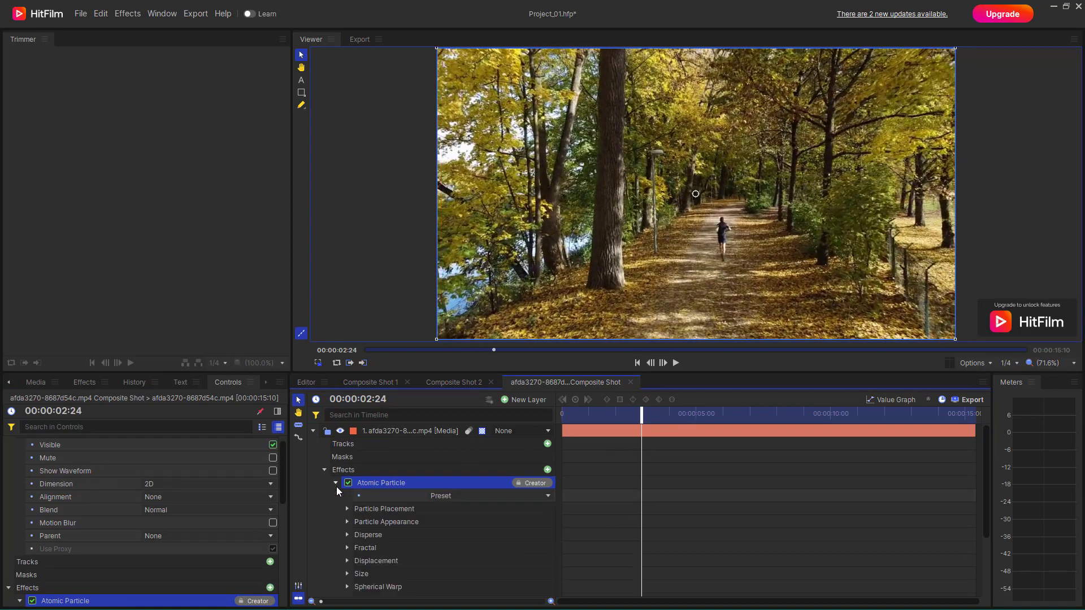
{"action": "left_click", "coordinate": [455, 494]}
{"action": "left_click", "coordinate": [456, 494]}
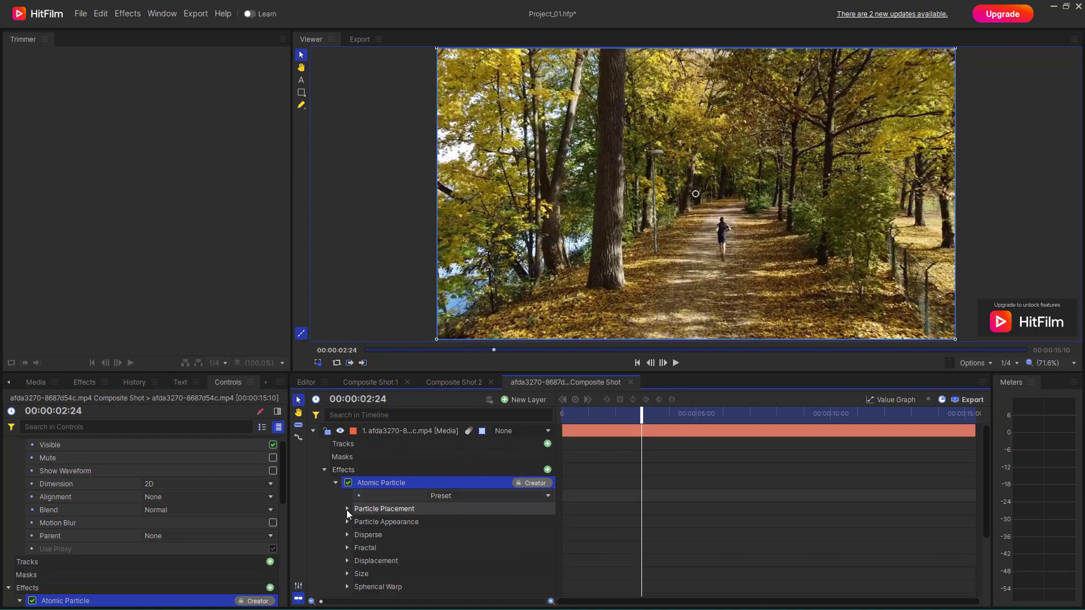
{"action": "left_click", "coordinate": [347, 509]}
{"action": "left_click", "coordinate": [364, 523]}
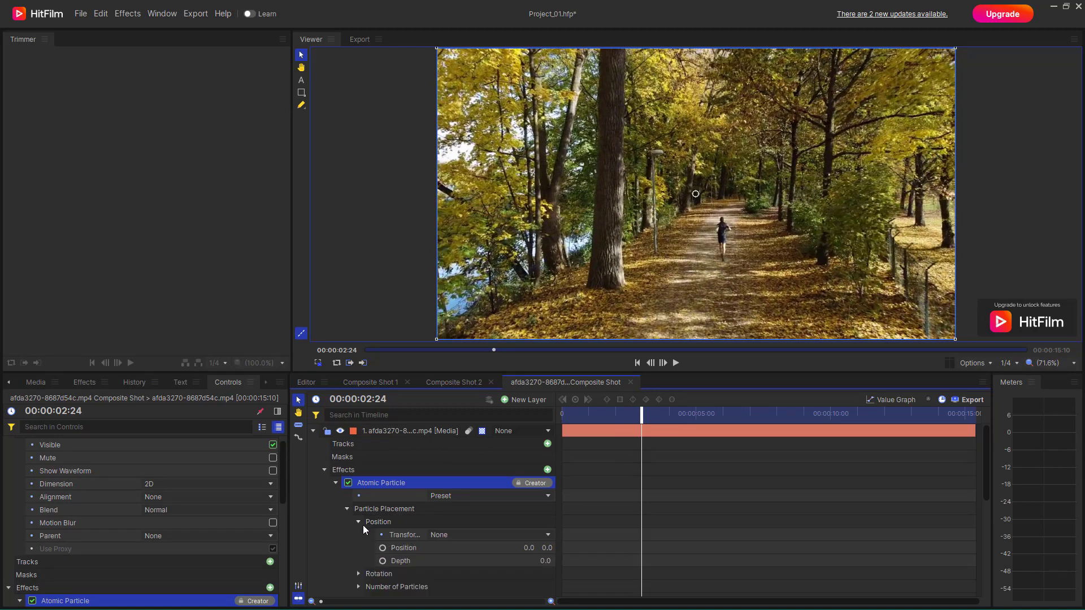
{"action": "left_click", "coordinate": [456, 535]}
{"action": "left_click", "coordinate": [453, 548]}
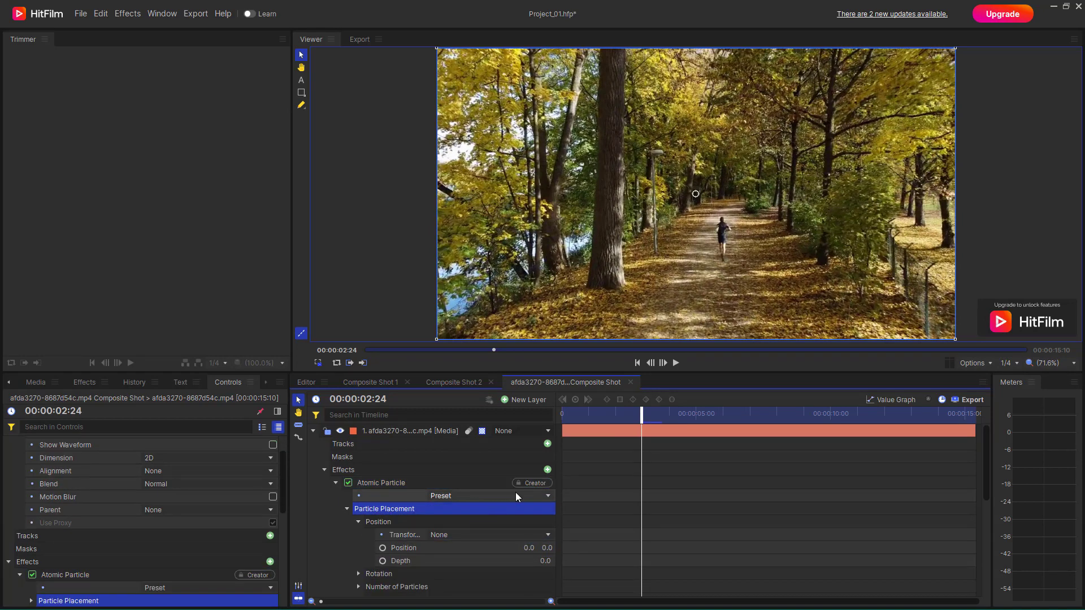
{"action": "left_click", "coordinate": [514, 495]}
{"action": "left_click", "coordinate": [467, 525]}
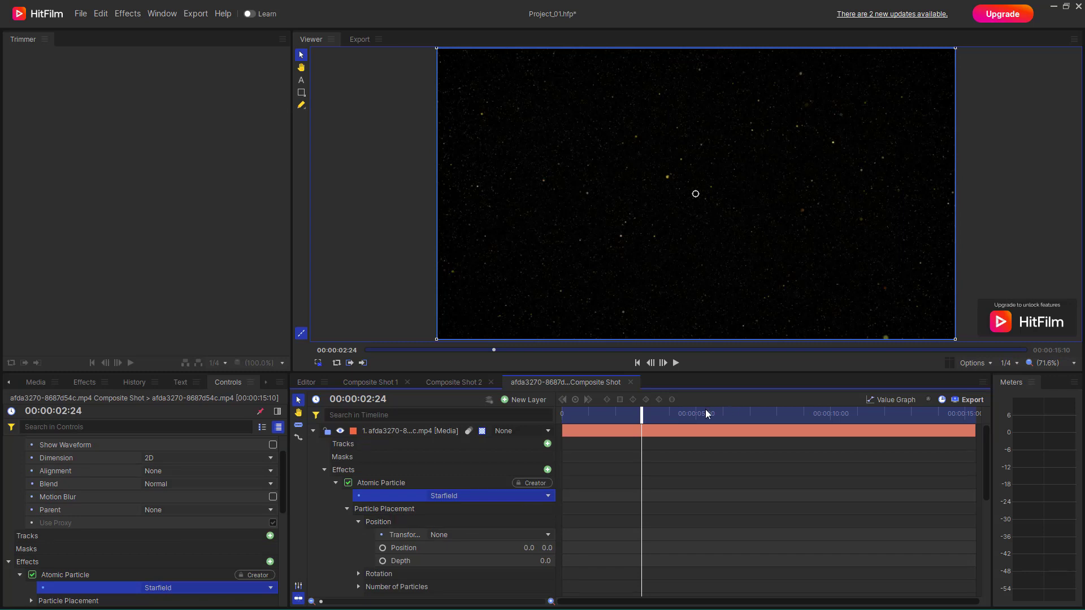
{"action": "left_click", "coordinate": [689, 413]}
{"action": "left_click_drag", "start_coordinate": [699, 412], "coordinate": [735, 414]}
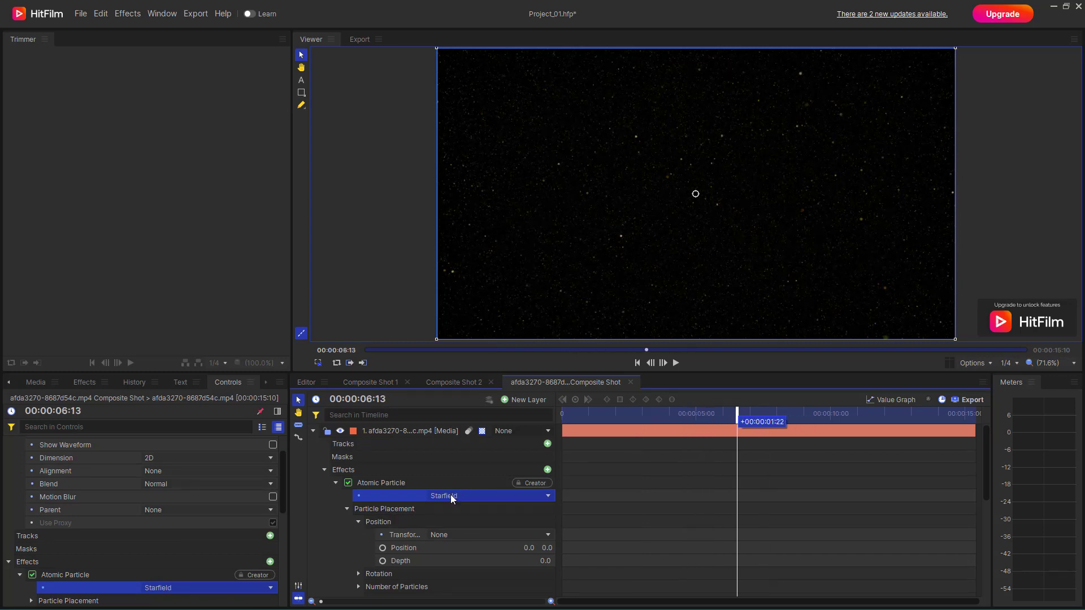
Step: Set the particles' placement Position to -0.6, 2.0, keeping the transform layer at None
{"action": "scroll", "coordinate": [452, 497], "scroll_direction": "down", "scroll_amount": 3}
{"action": "left_click", "coordinate": [455, 463]}
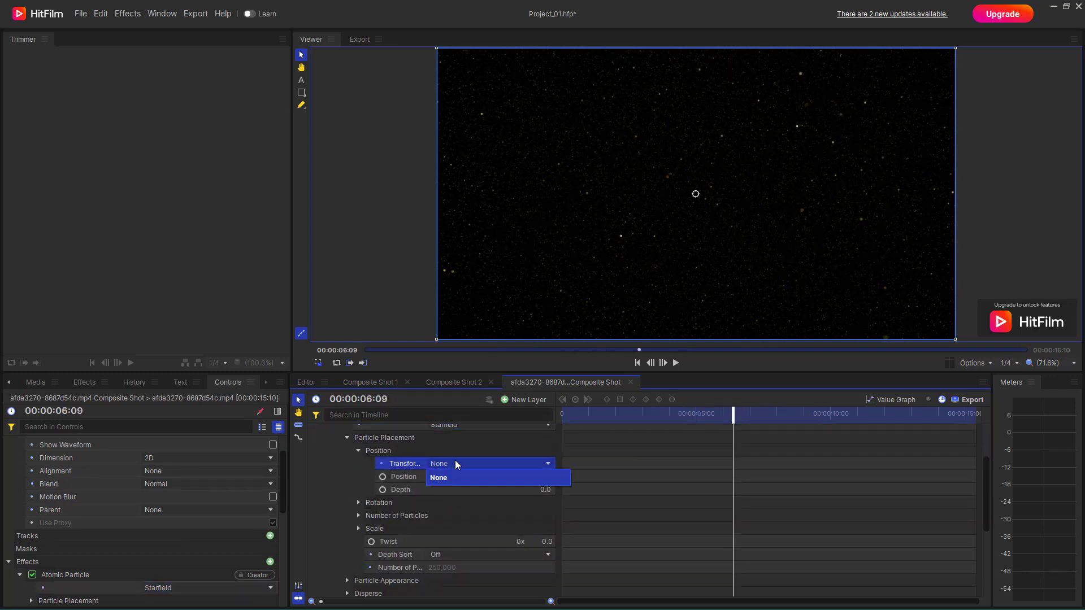
{"action": "left_click", "coordinate": [486, 478]}
{"action": "left_click_drag", "start_coordinate": [529, 477], "coordinate": [537, 477]}
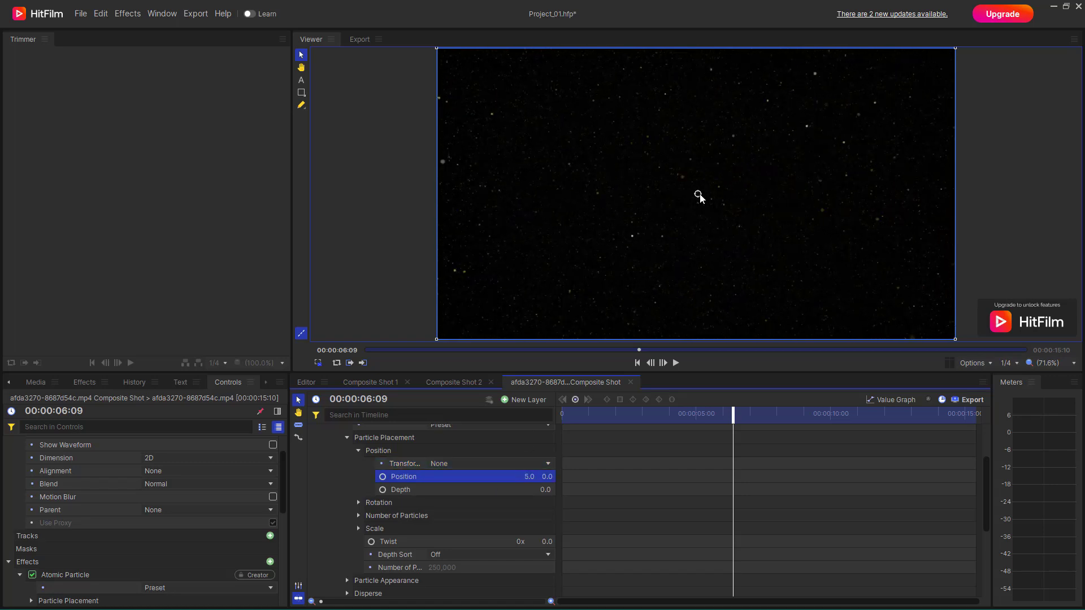
{"action": "mouse_move", "coordinate": [699, 195]}
{"action": "left_mouse_down"}
{"action": "mouse_move", "coordinate": [691, 204]}
{"action": "mouse_move", "coordinate": [722, 181]}
{"action": "mouse_move", "coordinate": [695, 193]}
{"action": "left_mouse_up"}
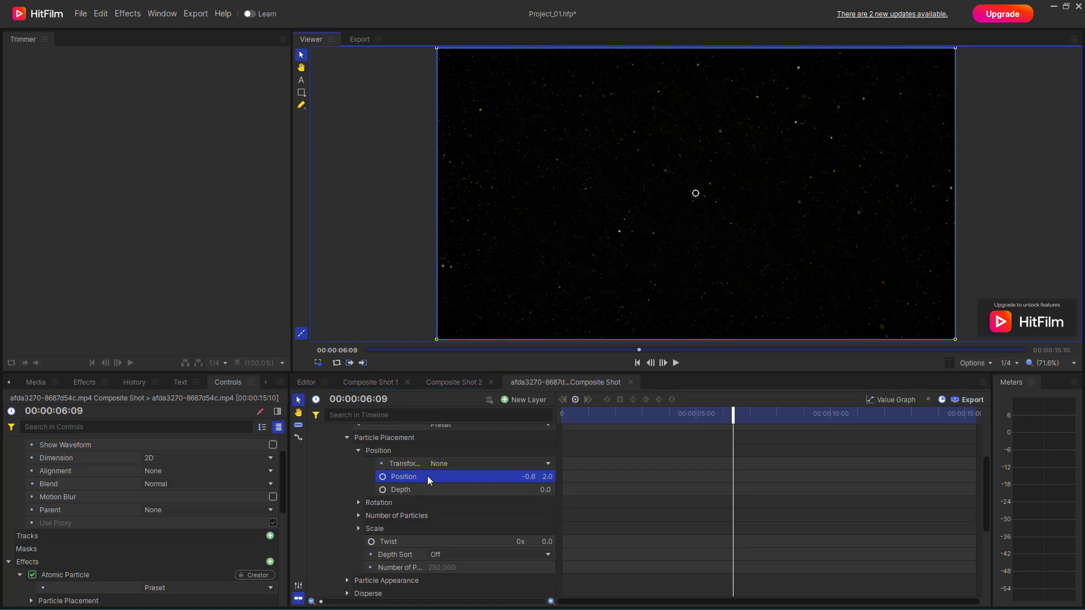
Step: Set the particles' Rotation X to 14x 20.0 in the Particle Placement settings
{"action": "left_click", "coordinate": [359, 503]}
{"action": "scroll", "coordinate": [423, 517], "scroll_direction": "down", "scroll_amount": 1}
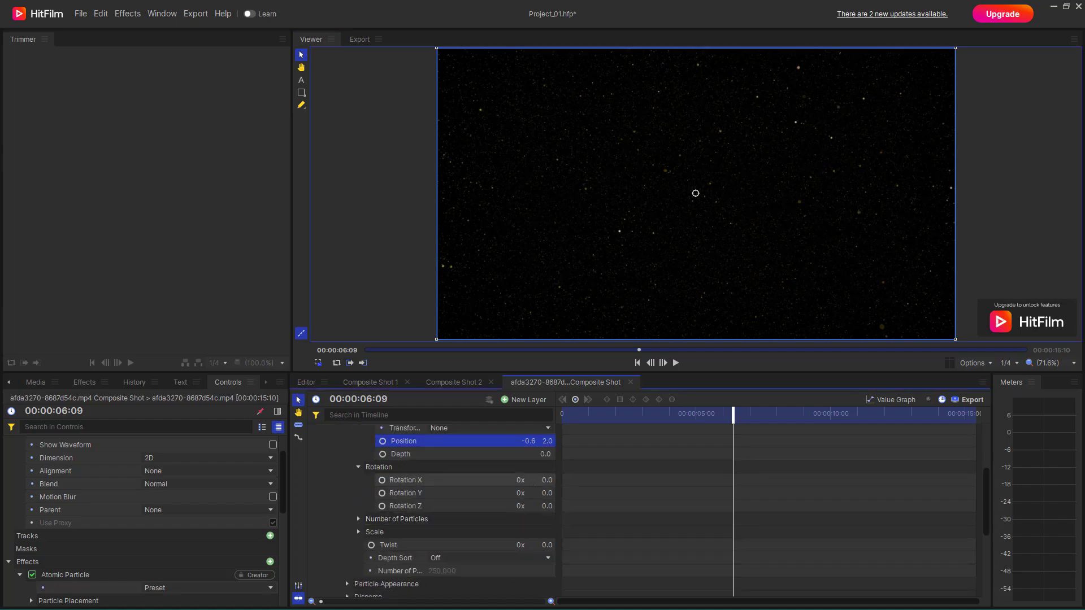
{"action": "left_click_drag", "start_coordinate": [523, 479], "coordinate": [542, 480]}
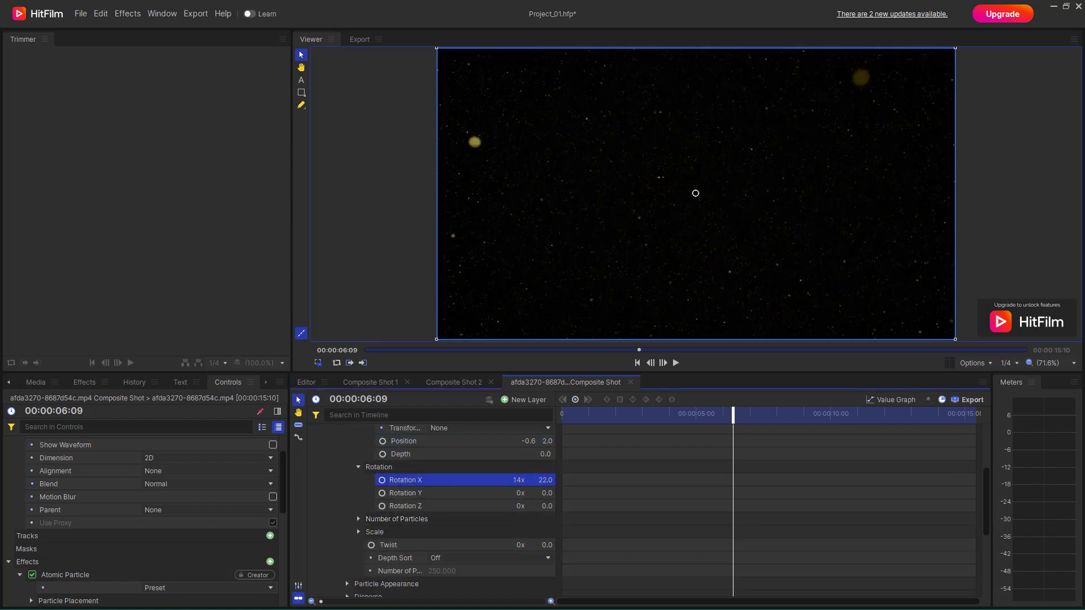
Step: Set the Number of Particles to X 340, Y 381 and Z 20
{"action": "left_click", "coordinate": [358, 519]}
{"action": "scroll", "coordinate": [532, 496], "scroll_direction": "down", "scroll_amount": 1}
{"action": "left_click_drag", "start_coordinate": [531, 495], "coordinate": [633, 511]}
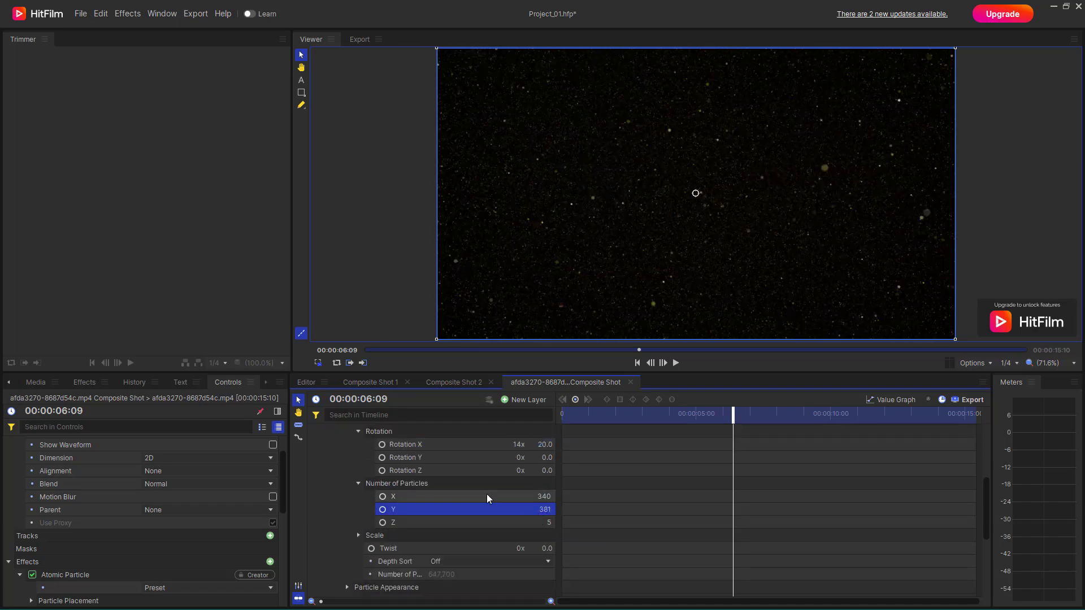
{"action": "scroll", "coordinate": [447, 487], "scroll_direction": "down", "scroll_amount": 1}
{"action": "left_click_drag", "start_coordinate": [542, 490], "coordinate": [552, 489]}
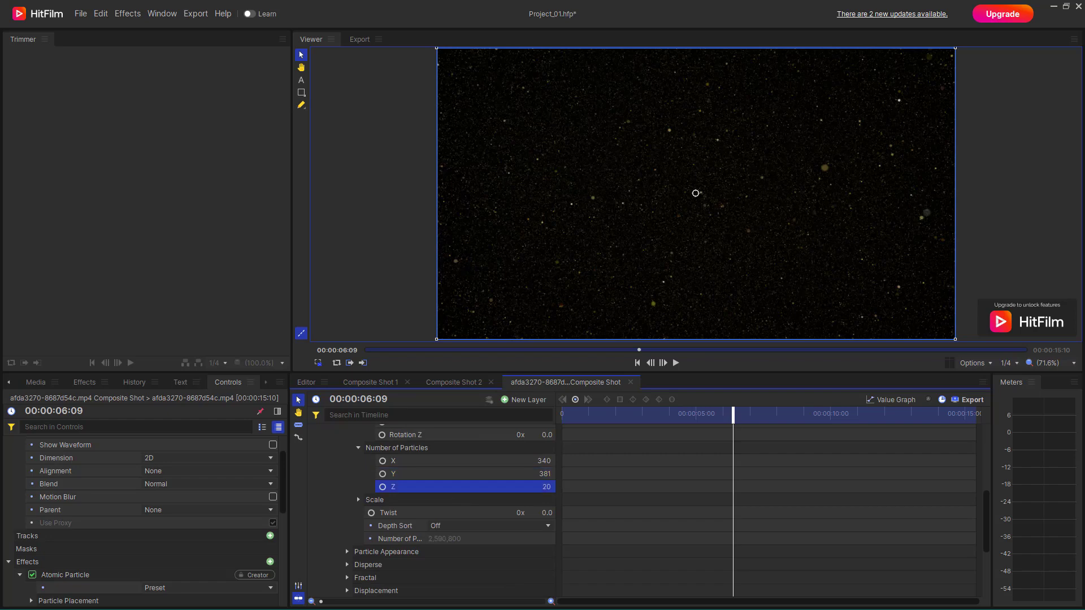
Step: Set the particle placement's Twist to 40.0 and switch Depth Sort to On
{"action": "scroll", "coordinate": [498, 508], "scroll_direction": "down", "scroll_amount": 1}
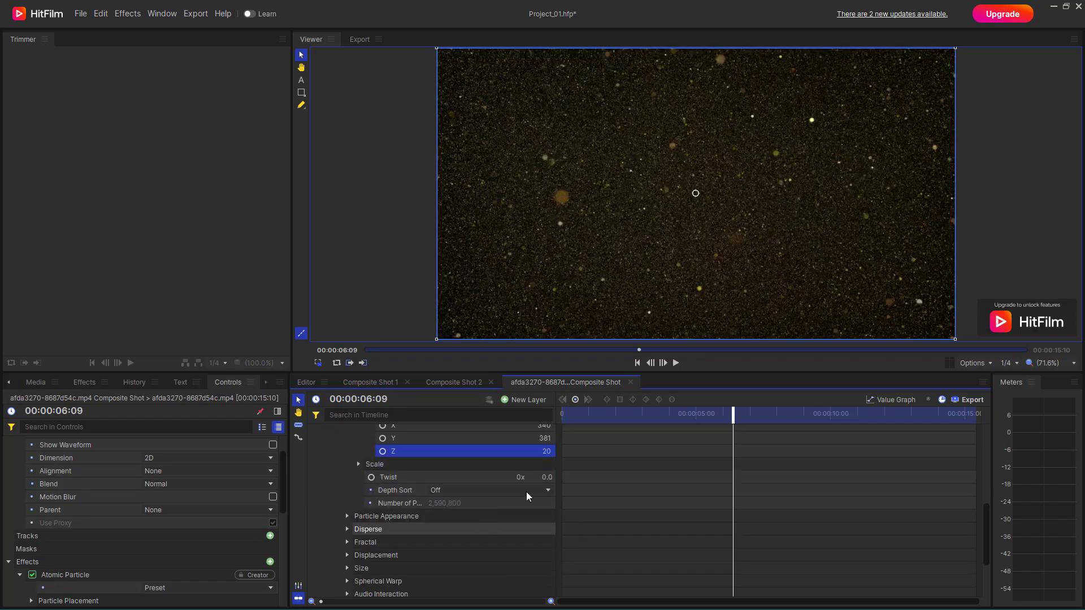
{"action": "left_click_drag", "start_coordinate": [546, 476], "coordinate": [569, 477]}
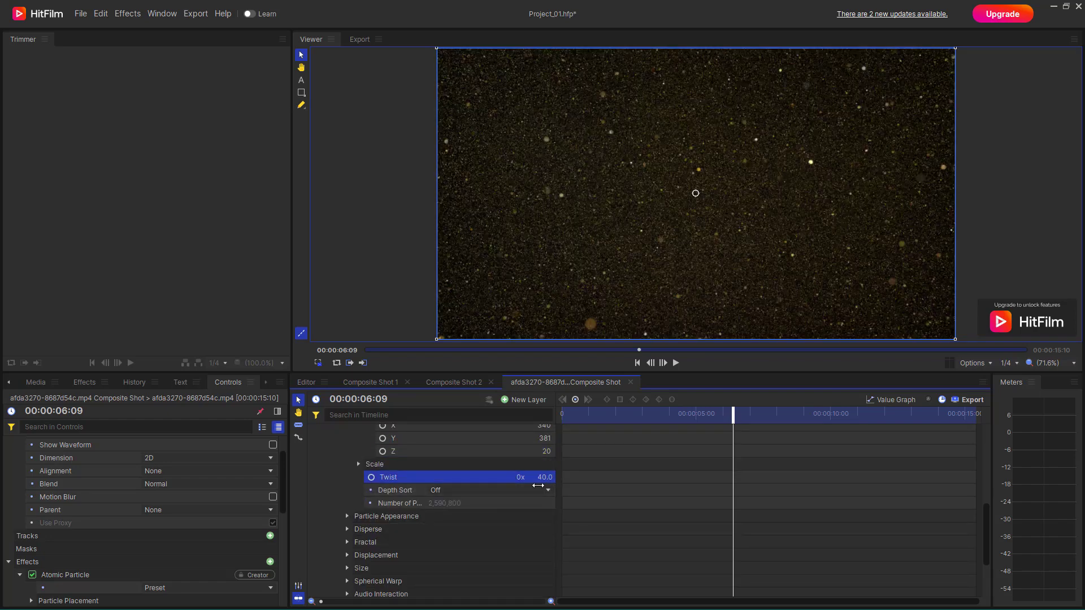
{"action": "left_click", "coordinate": [547, 493]}
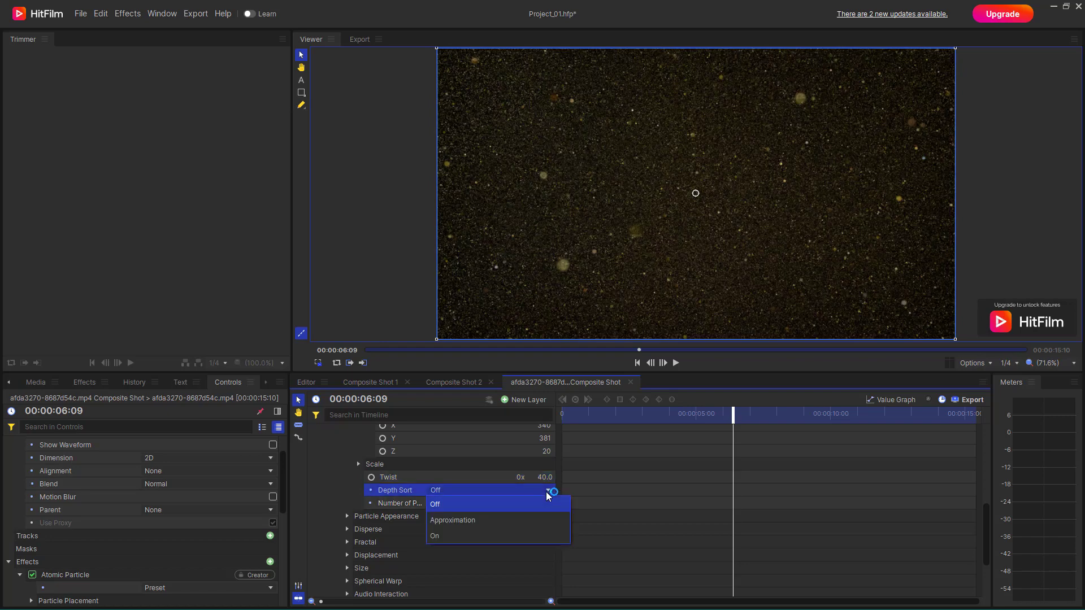
{"action": "left_click", "coordinate": [485, 536]}
Step: Set the particle appearance Size to 6.35 and Size Random to 0.10, declining the Windows Firewall access request
{"action": "scroll", "coordinate": [441, 512], "scroll_direction": "down", "scroll_amount": 2}
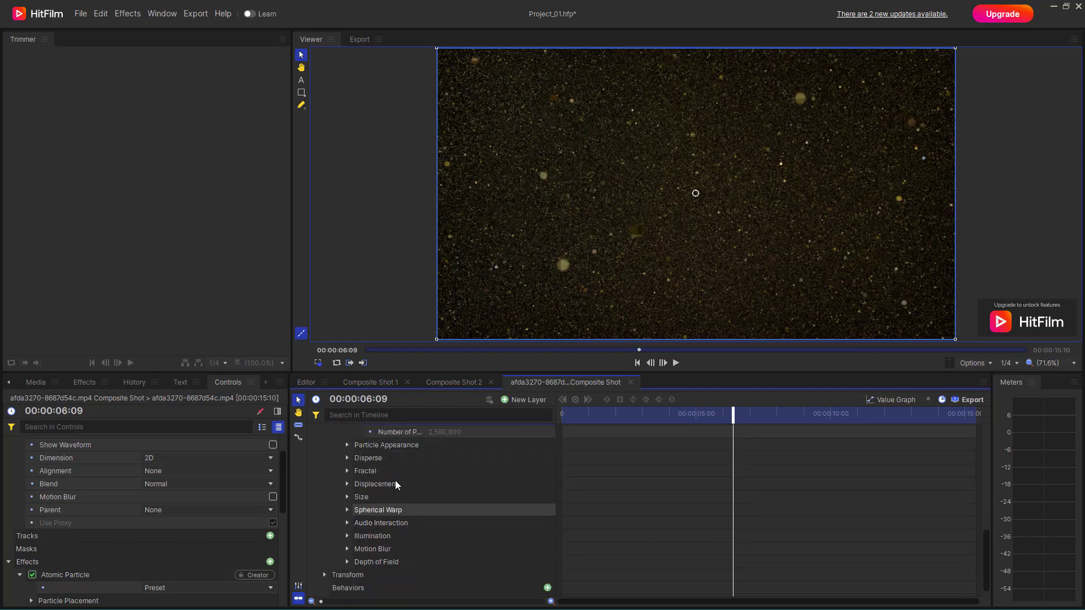
{"action": "left_click", "coordinate": [347, 444]}
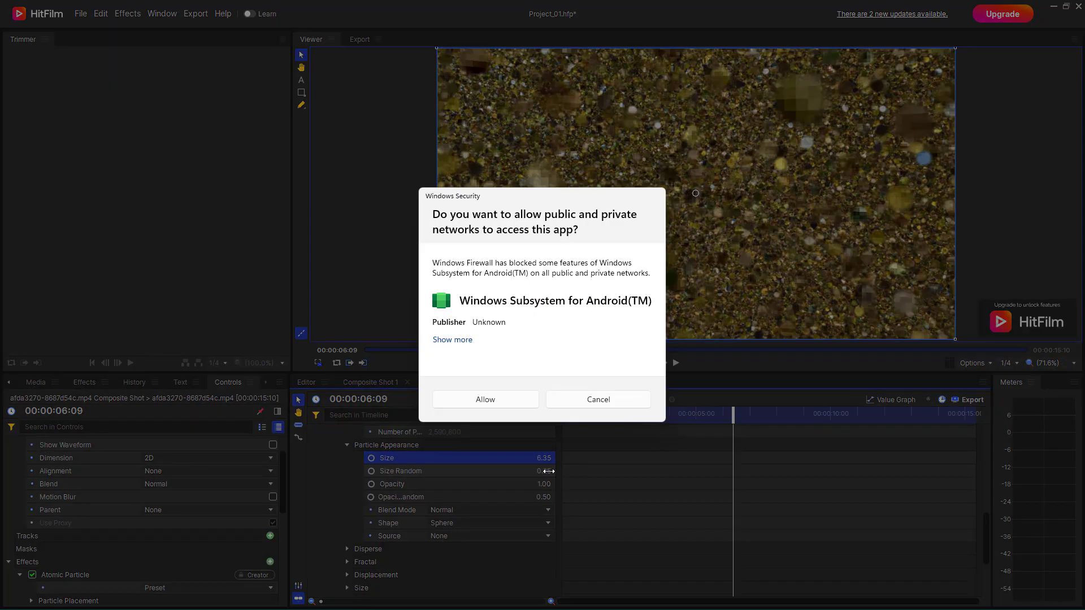
{"action": "left_click", "coordinate": [570, 401]}
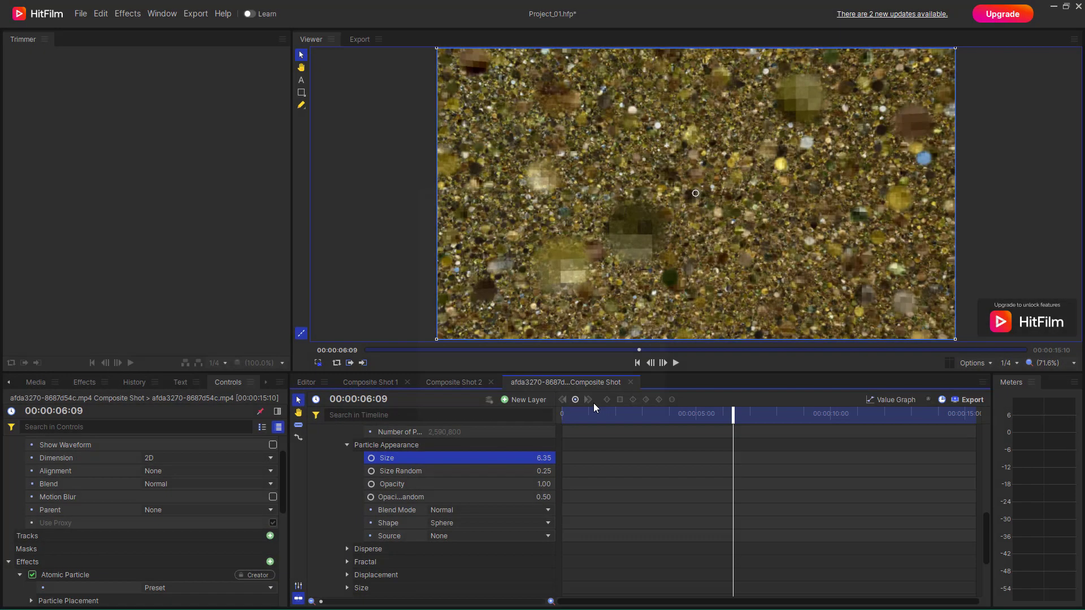
{"action": "left_click", "coordinate": [545, 485]}
{"action": "left_click_drag", "start_coordinate": [543, 471], "coordinate": [532, 471]}
Step: Try the Add blend mode on the particles, then return Blend Mode to Normal
{"action": "left_click", "coordinate": [496, 510]}
{"action": "left_click", "coordinate": [460, 538]}
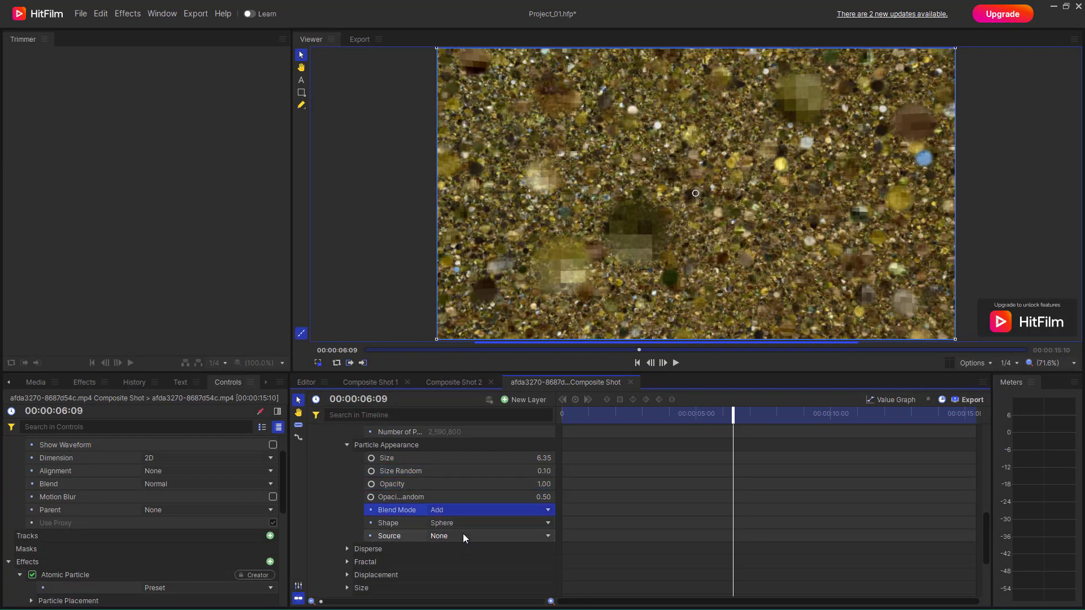
{"action": "left_click", "coordinate": [508, 515]}
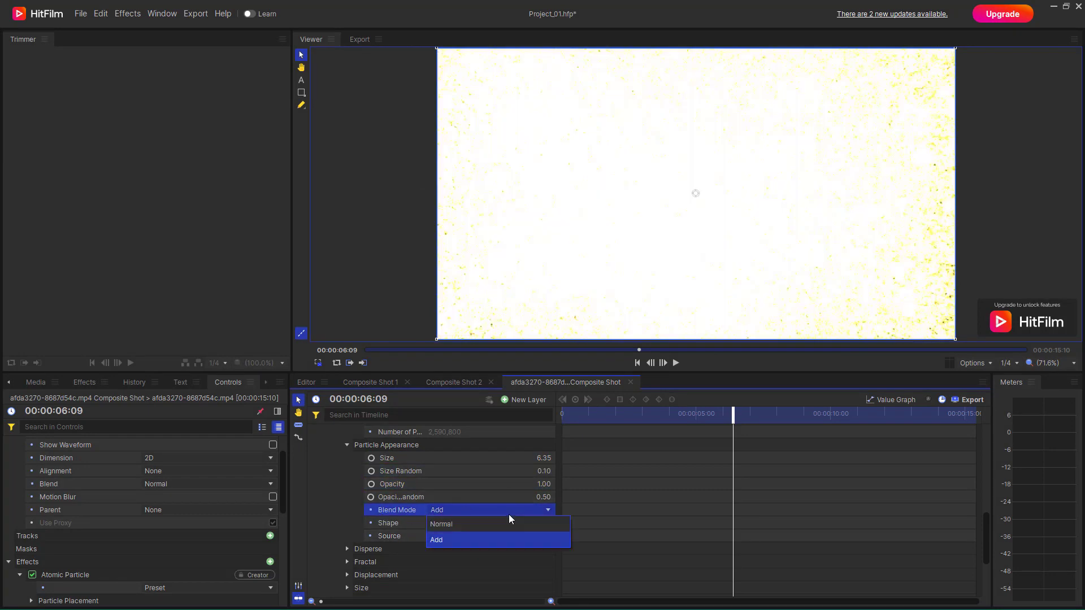
{"action": "left_click", "coordinate": [481, 524]}
Step: Set the Disperse Amount to 999.00 and briefly check the Dispersion Map options
{"action": "scroll", "coordinate": [455, 521], "scroll_direction": "down", "scroll_amount": 1}
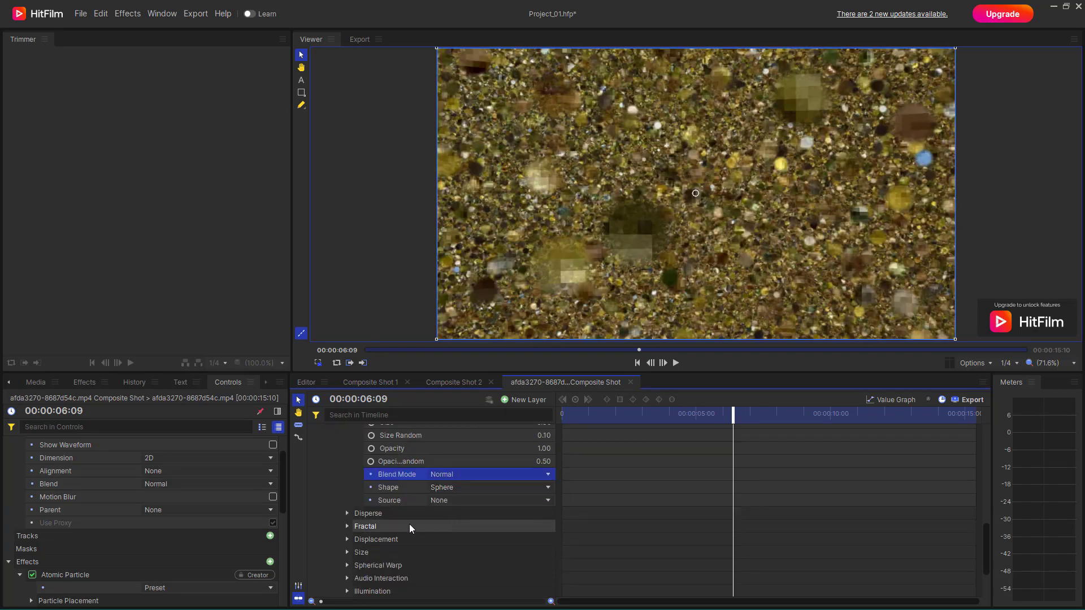
{"action": "left_click", "coordinate": [347, 514]}
{"action": "scroll", "coordinate": [465, 509], "scroll_direction": "down", "scroll_amount": 2}
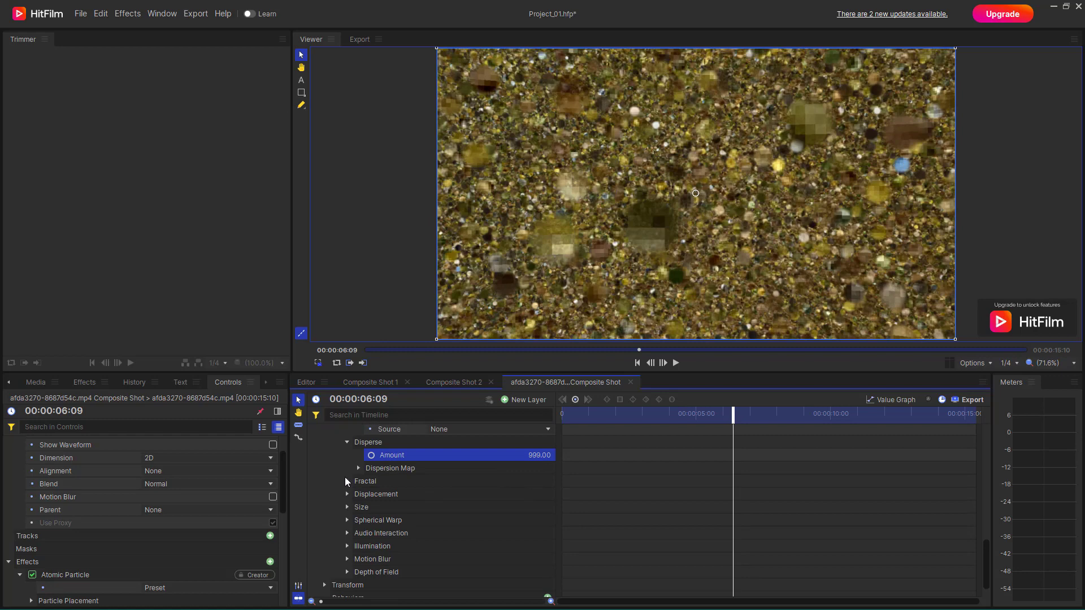
{"action": "left_click", "coordinate": [360, 469]}
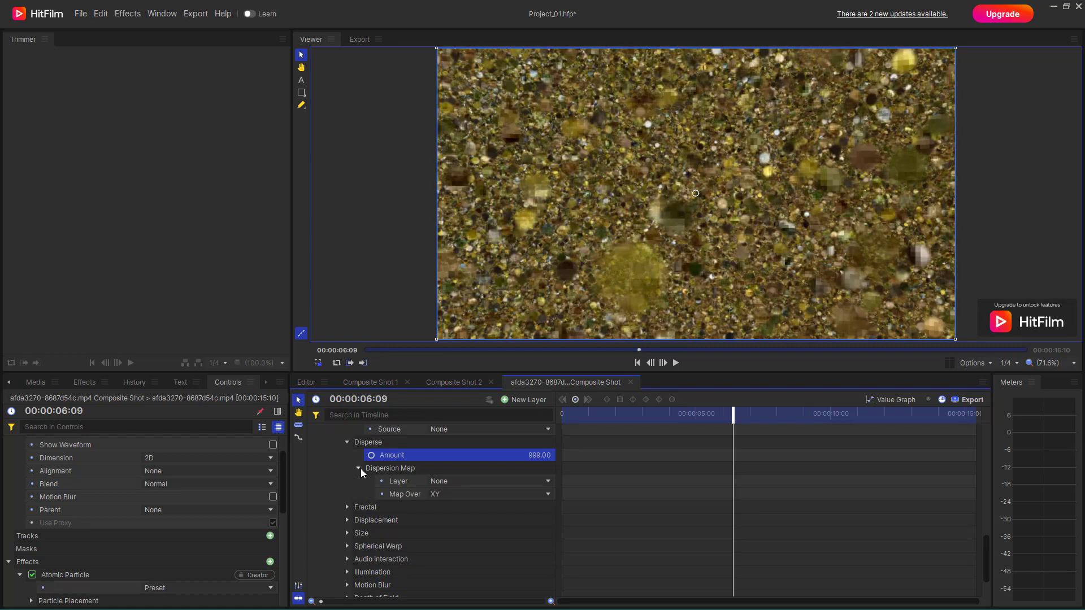
{"action": "left_click", "coordinate": [360, 468]}
Step: Look through the Atomic Particle effect's Fractal settings and its Size map's Layer and Map Over options
{"action": "left_click", "coordinate": [348, 481]}
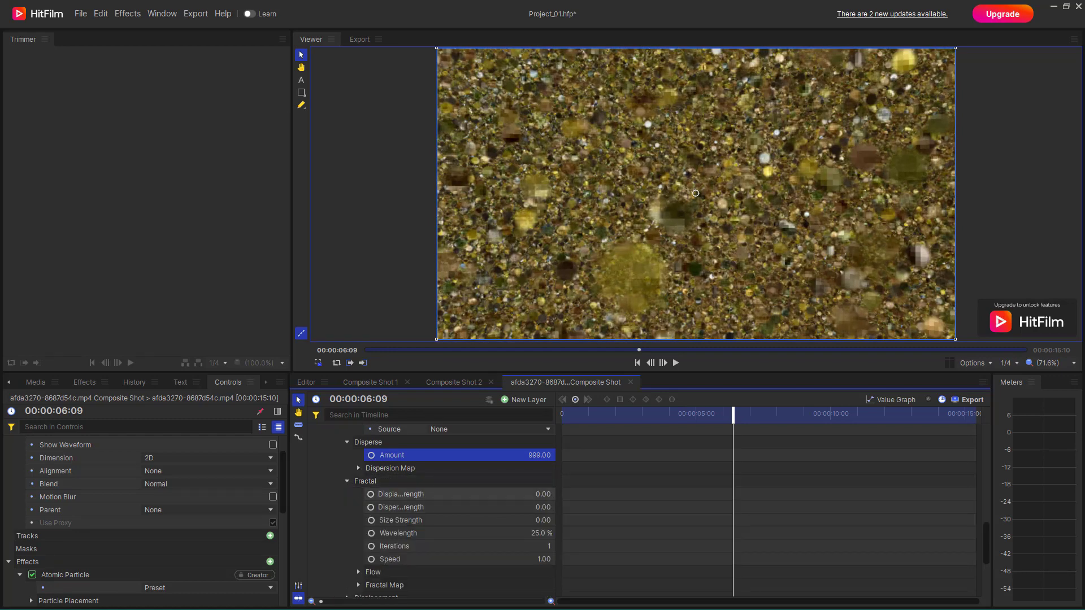
{"action": "scroll", "coordinate": [433, 550], "scroll_direction": "down", "scroll_amount": 3}
{"action": "scroll", "coordinate": [433, 550], "scroll_direction": "down", "scroll_amount": 3}
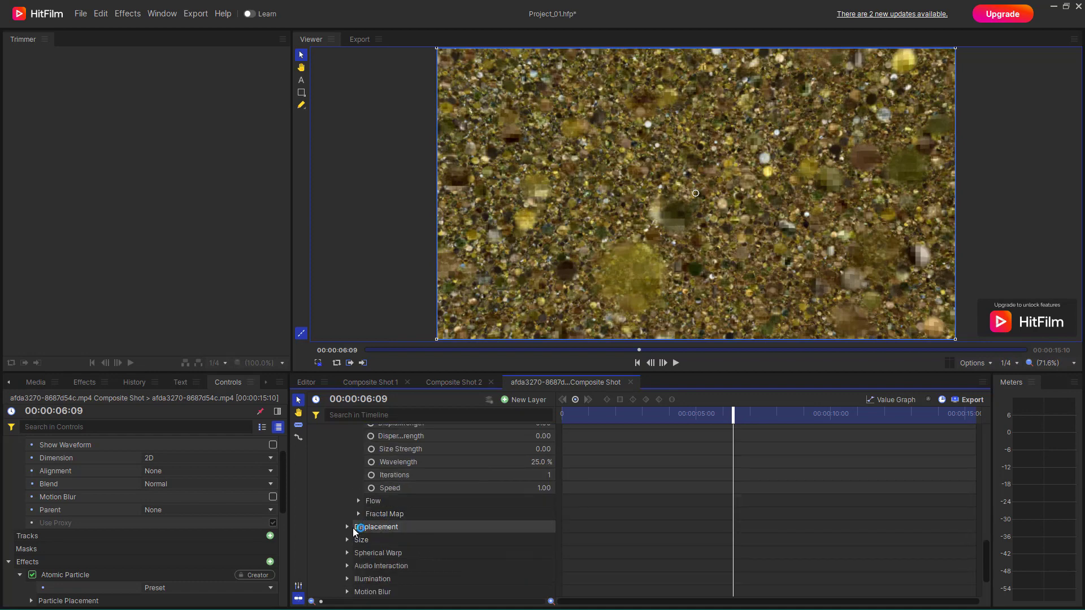
{"action": "left_click", "coordinate": [356, 526]}
{"action": "left_click", "coordinate": [347, 541]}
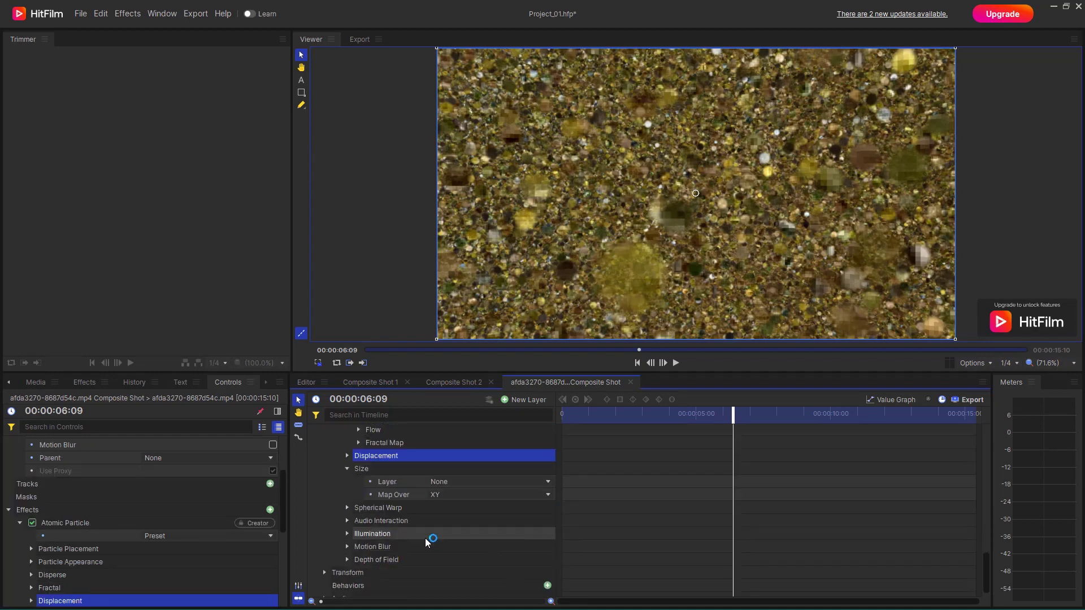
{"action": "left_click", "coordinate": [475, 486]}
{"action": "left_click", "coordinate": [475, 496]}
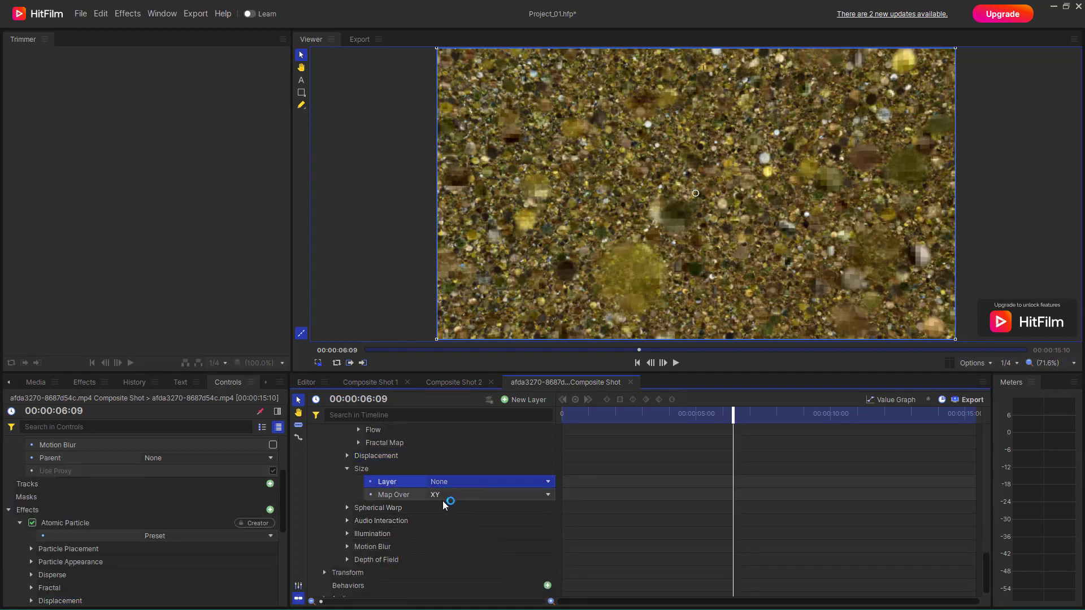
Step: Set the Map Over option of the Atomic Particle effect's Size map to XZ
{"action": "left_click", "coordinate": [462, 495]}
{"action": "left_click", "coordinate": [450, 518]}
{"action": "left_click", "coordinate": [458, 495]}
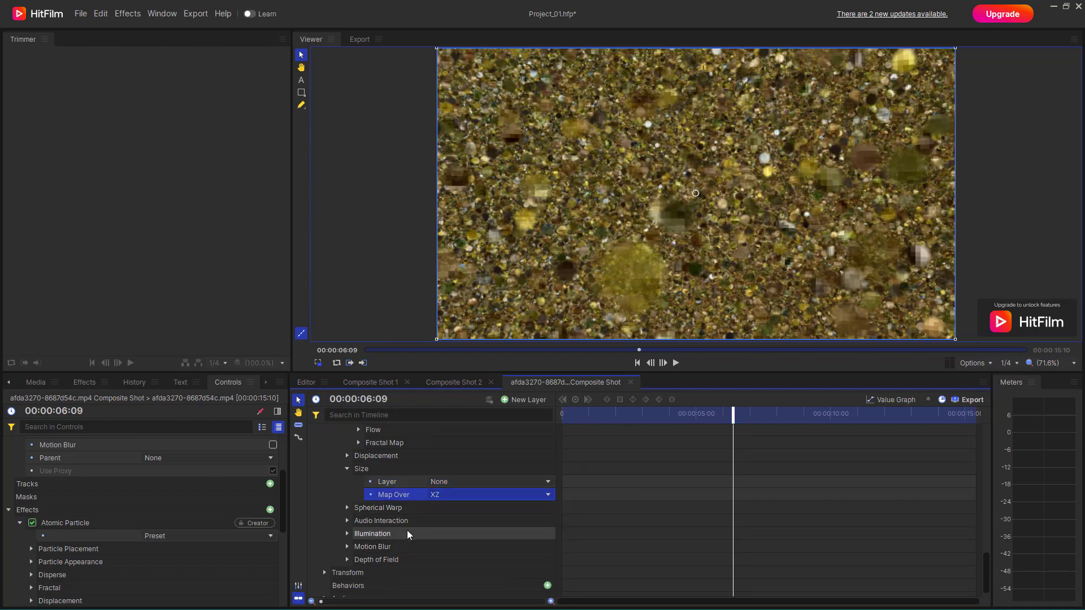
{"action": "left_click", "coordinate": [407, 521]}
Step: Look at the Position options of the Atomic Particle effect's Spherical Warp, leaving None, and set its Feather to 20
{"action": "left_click", "coordinate": [347, 507]}
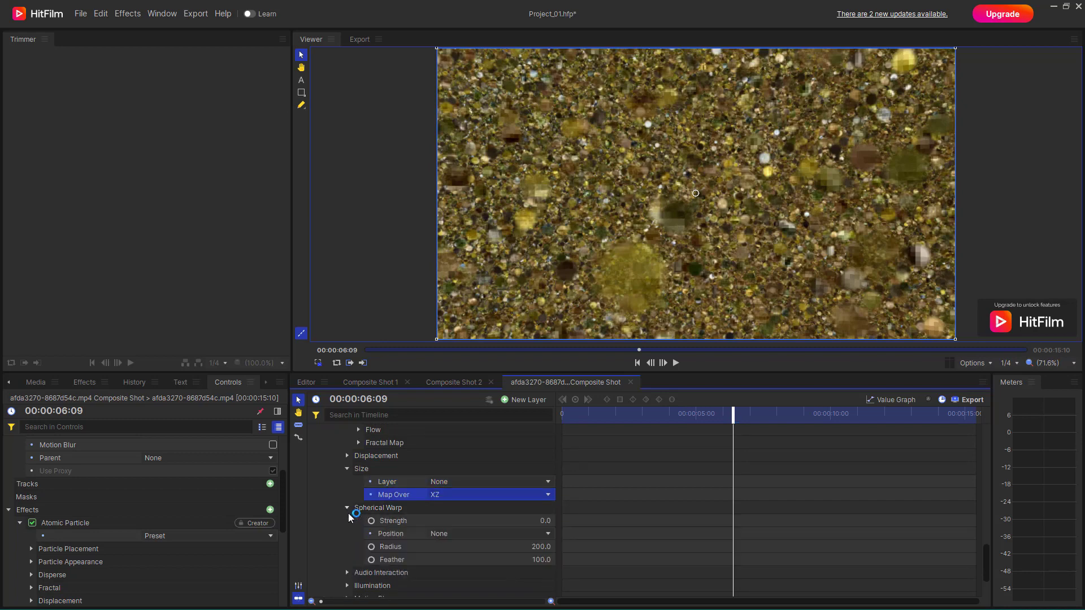
{"action": "left_click", "coordinate": [513, 534]}
{"action": "left_click", "coordinate": [507, 545]}
{"action": "left_click", "coordinate": [541, 559]}
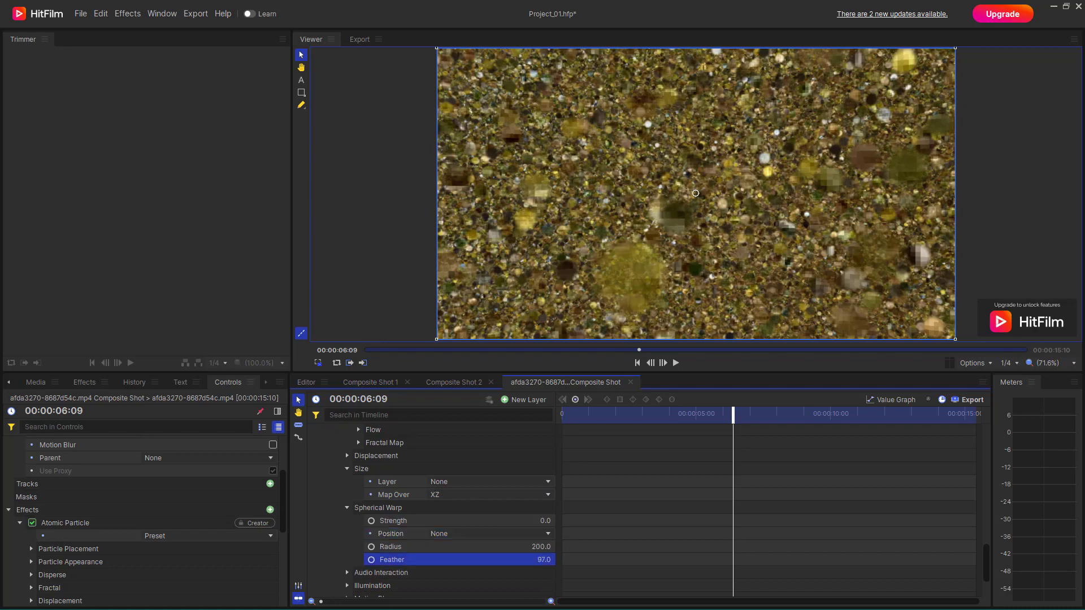
{"action": "type", "text": "20"}
{"action": "key", "text": "Return"}
Step: Set the Atomic Particle effect's Motion Blur Mode to Comp Settings
{"action": "scroll", "coordinate": [456, 534], "scroll_direction": "down", "scroll_amount": 2}
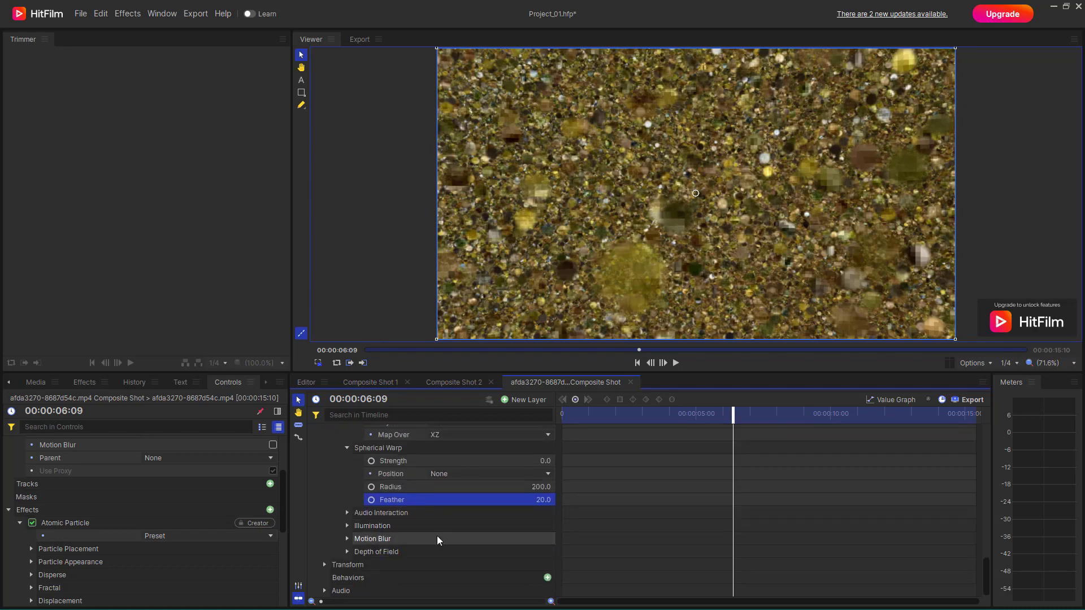
{"action": "double_click", "coordinate": [352, 539]}
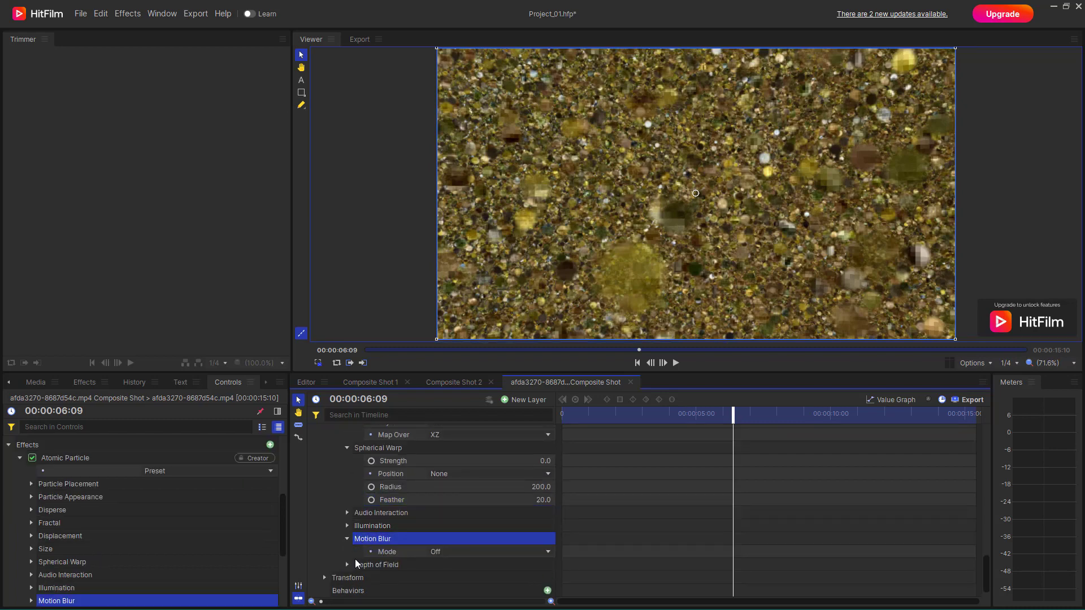
{"action": "left_click", "coordinate": [503, 551]}
{"action": "left_click", "coordinate": [457, 582]}
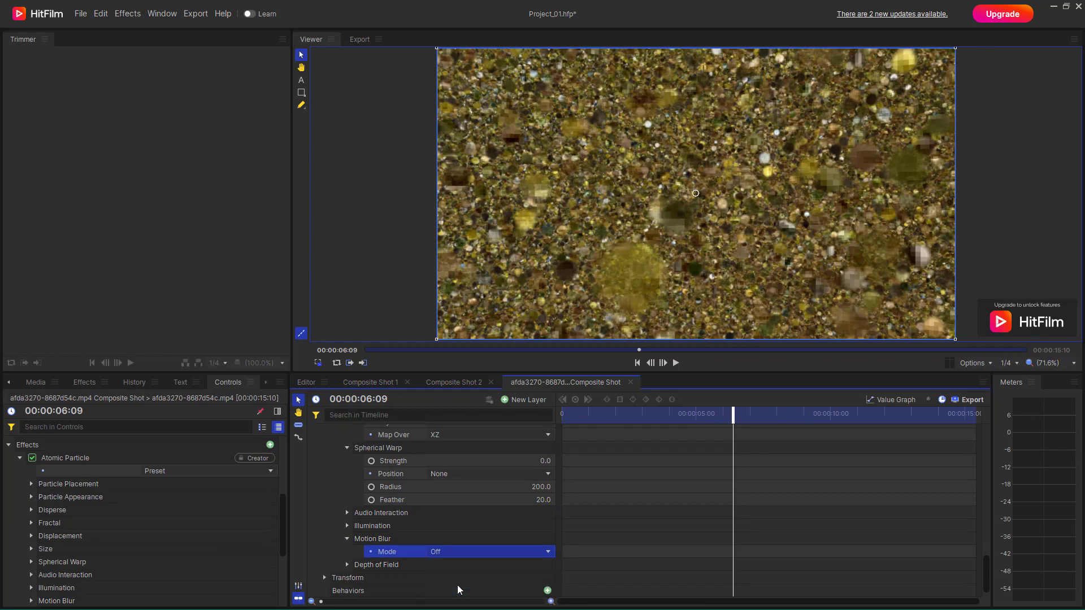
Step: Enable Depth of Field for the Atomic Particle effect
{"action": "double_click", "coordinate": [367, 566]}
{"action": "scroll", "coordinate": [491, 556], "scroll_direction": "down", "scroll_amount": 1}
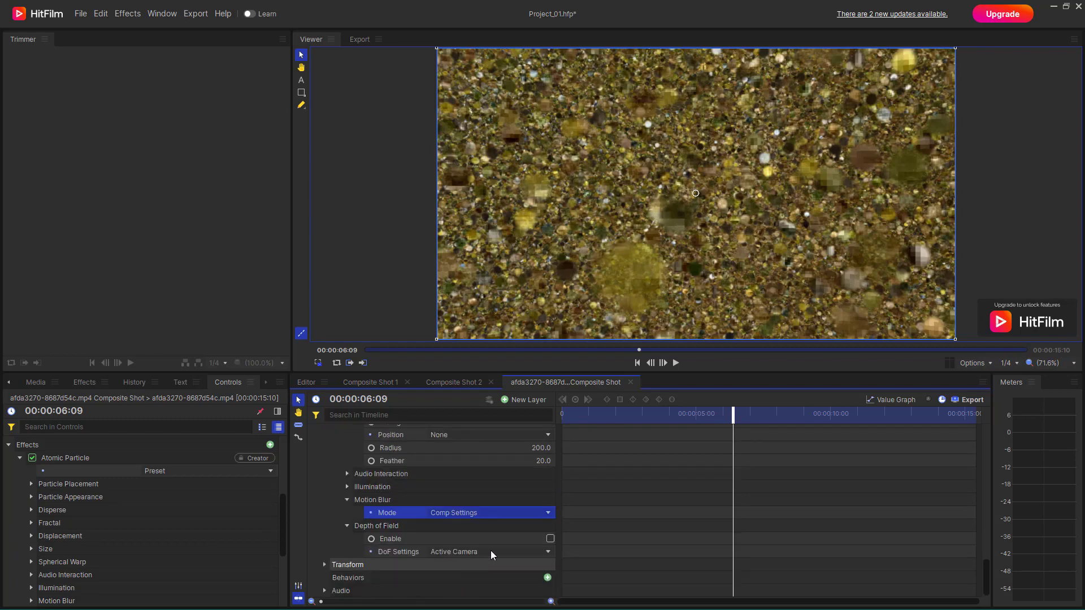
{"action": "left_click", "coordinate": [550, 539]}
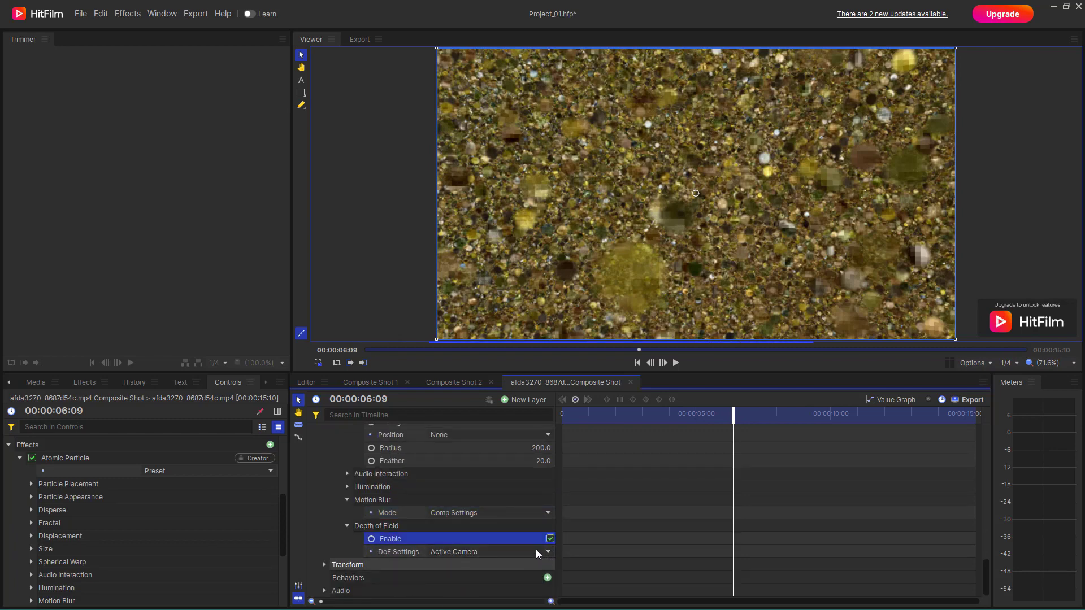